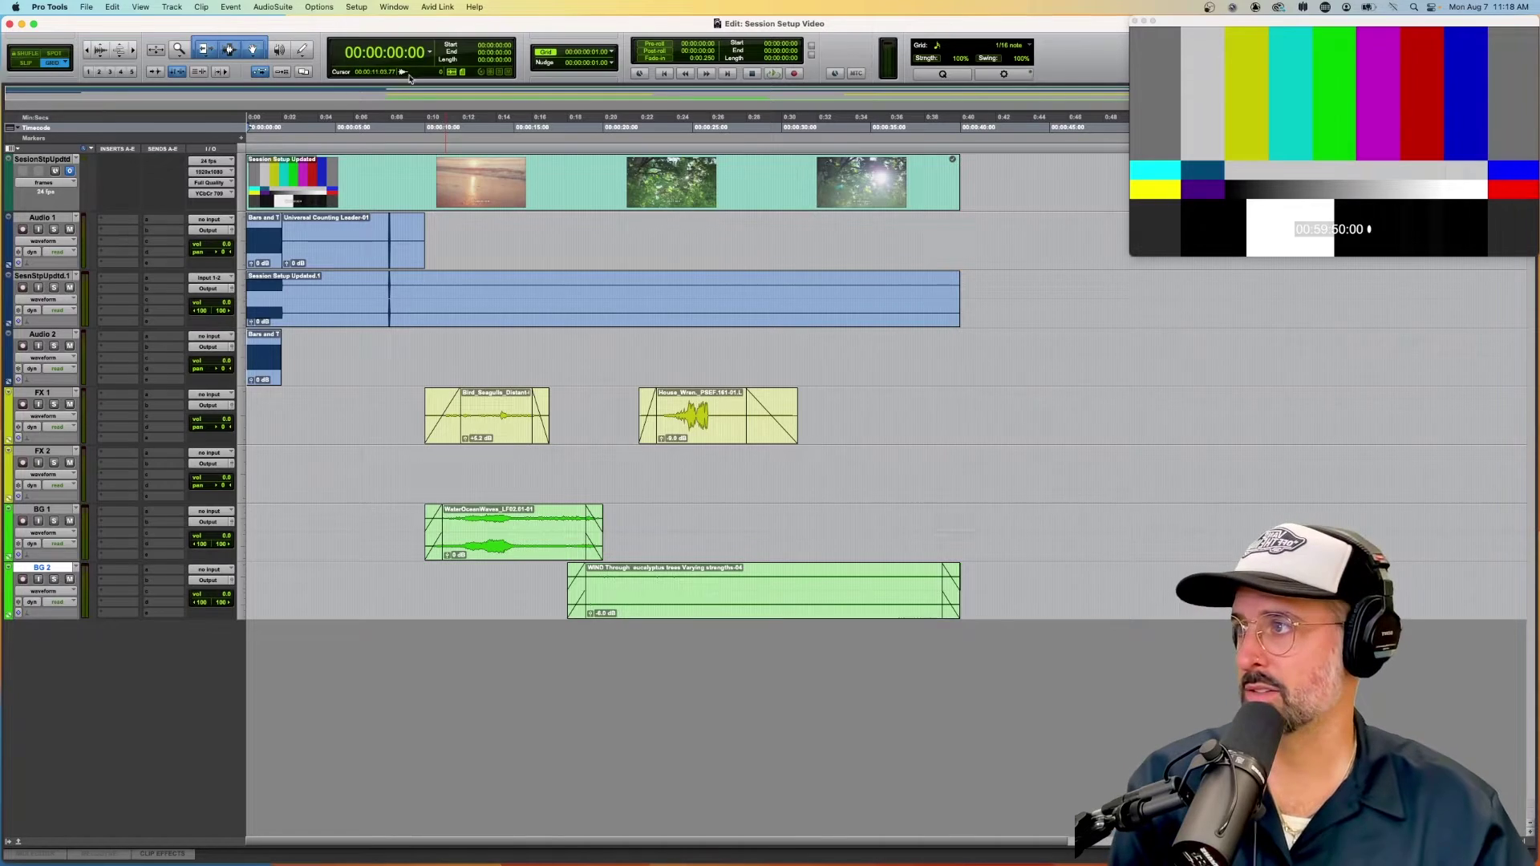
Step: Open Session Setup, showing 48 kHz, 24-bit and 24 fps timecode, and toggle it with Command+keypad 2
left_click(356, 7)
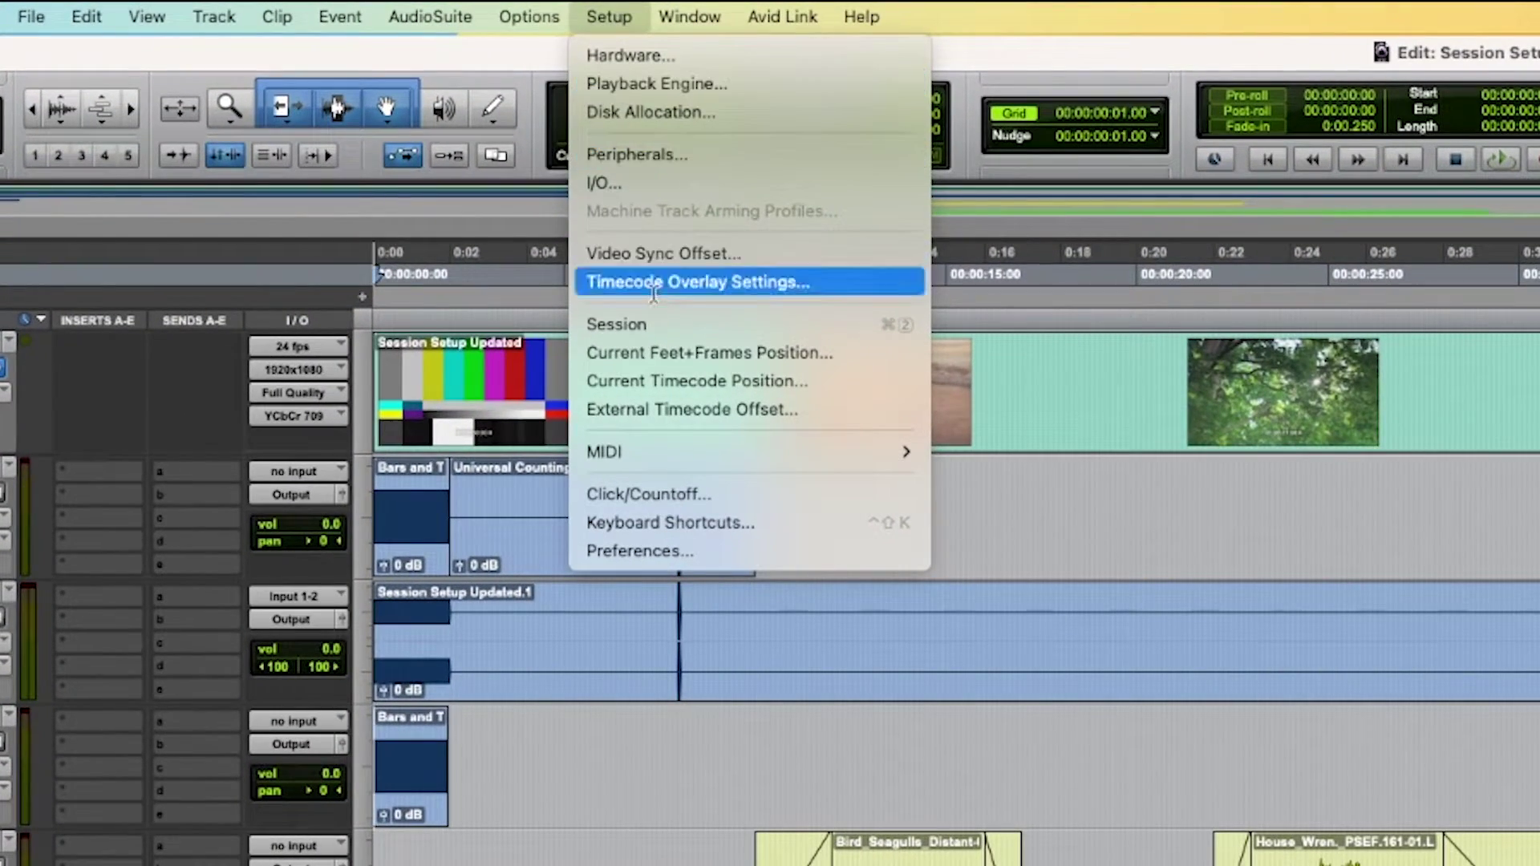
left_click(653, 322)
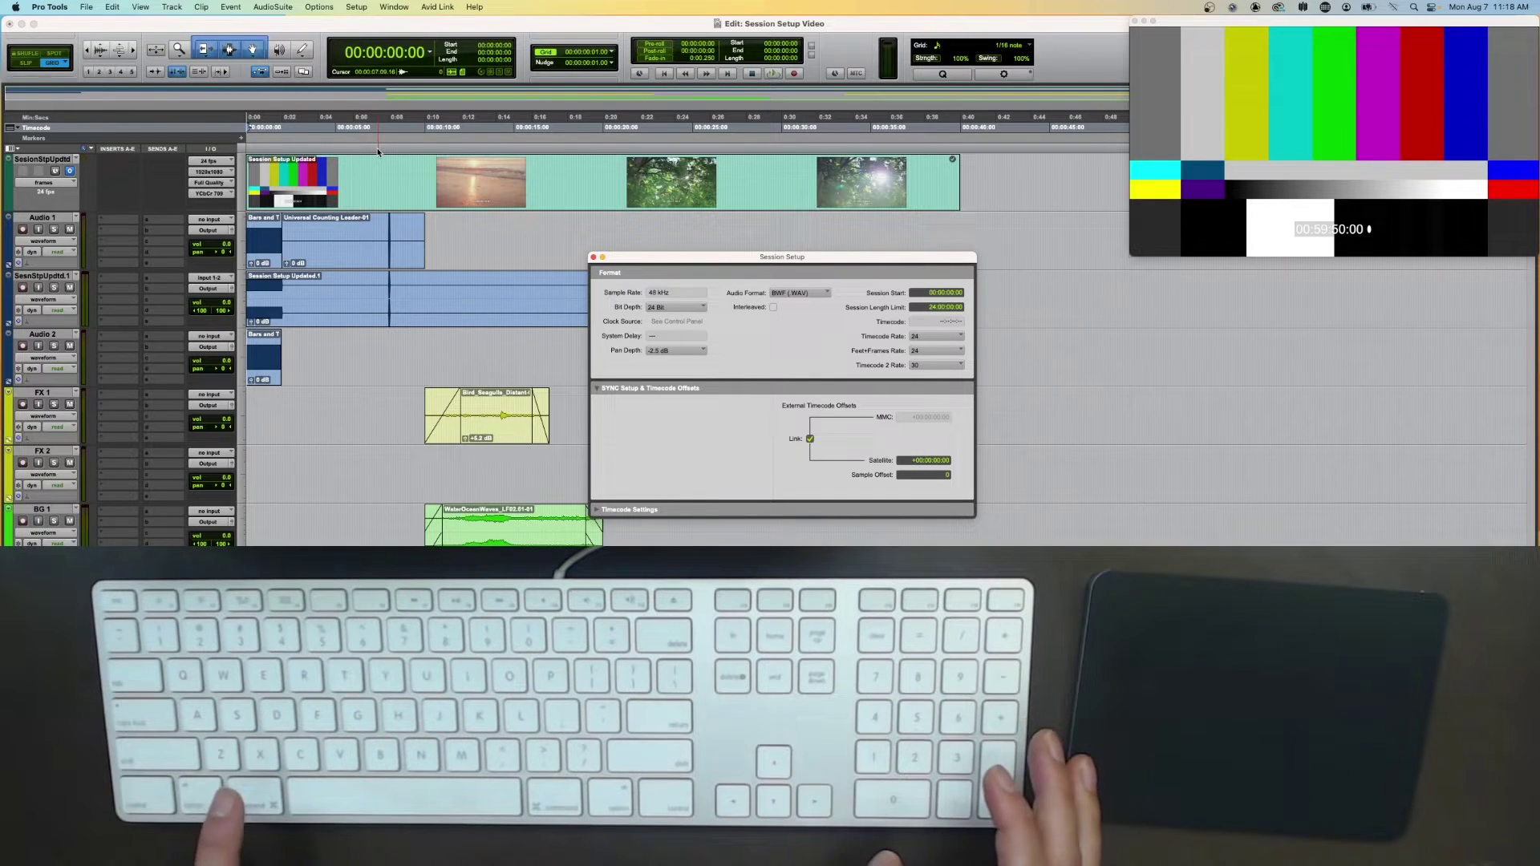
key("super+KP_2")
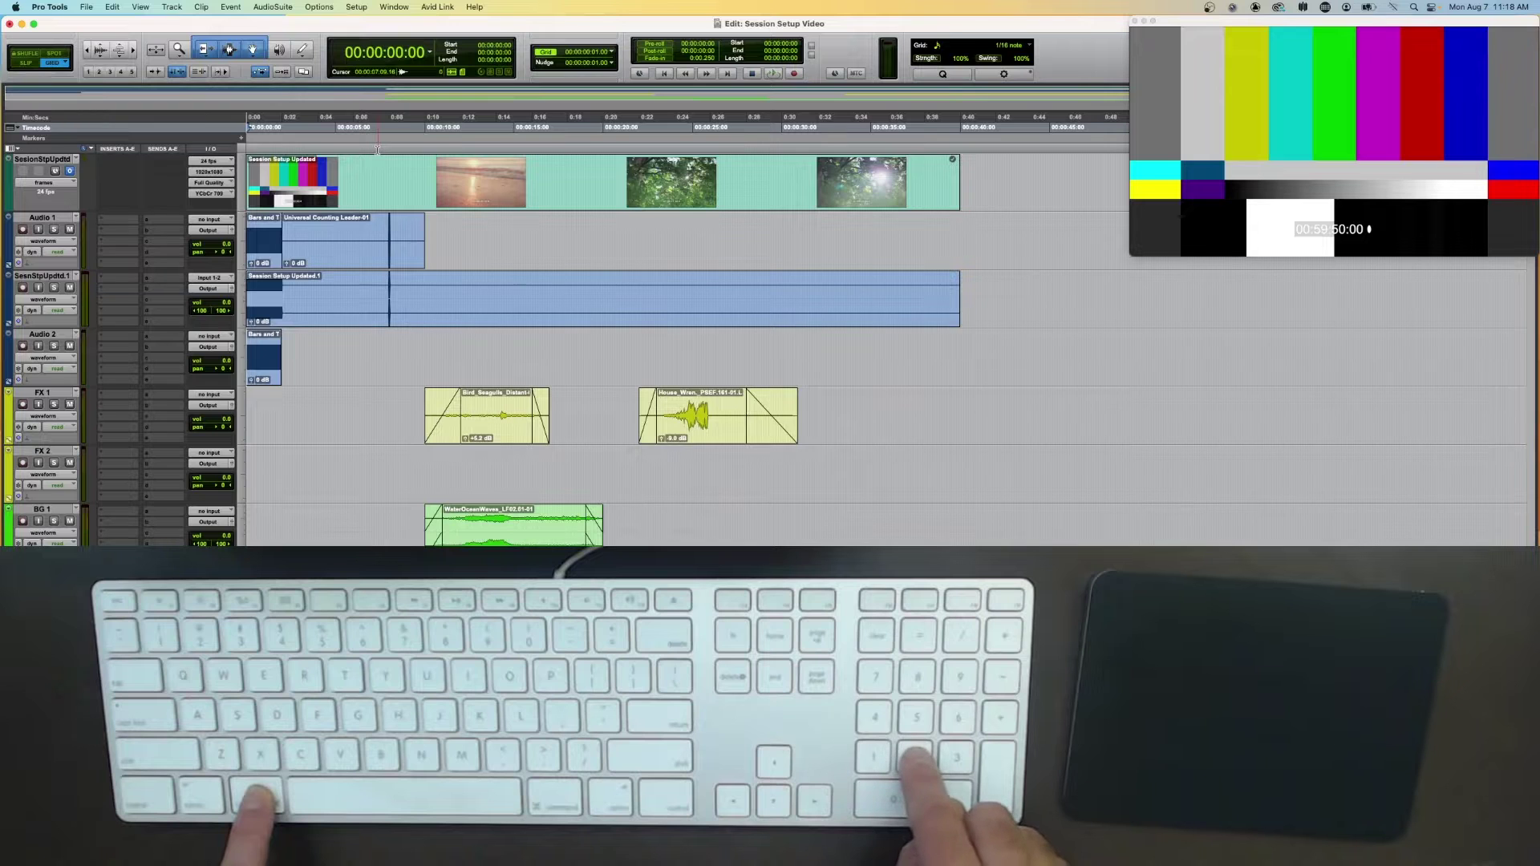
key("super+KP_2")
key("super+KP_2")
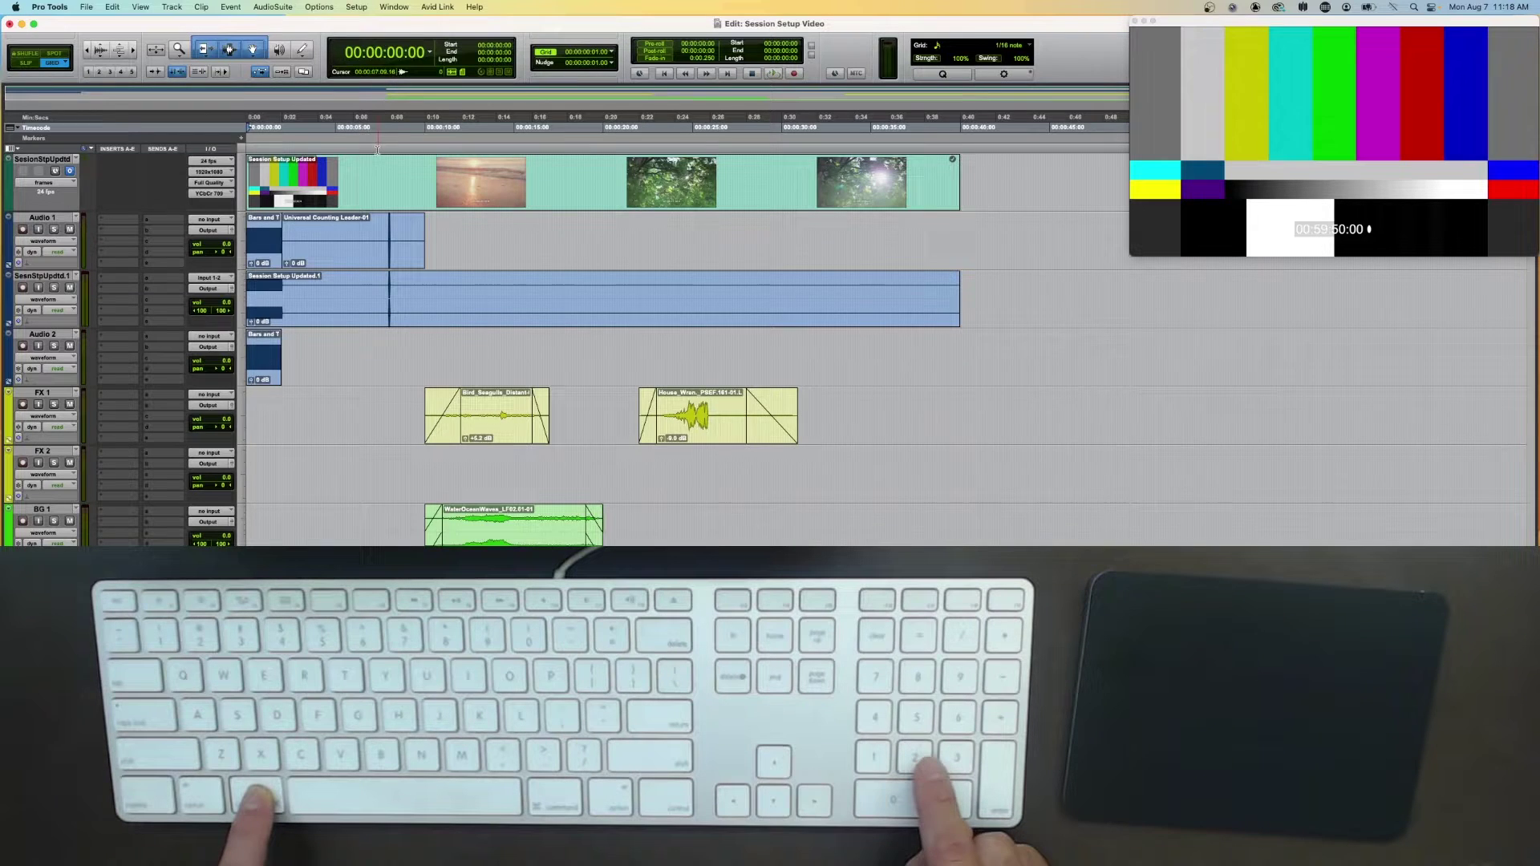
key("super+KP_2")
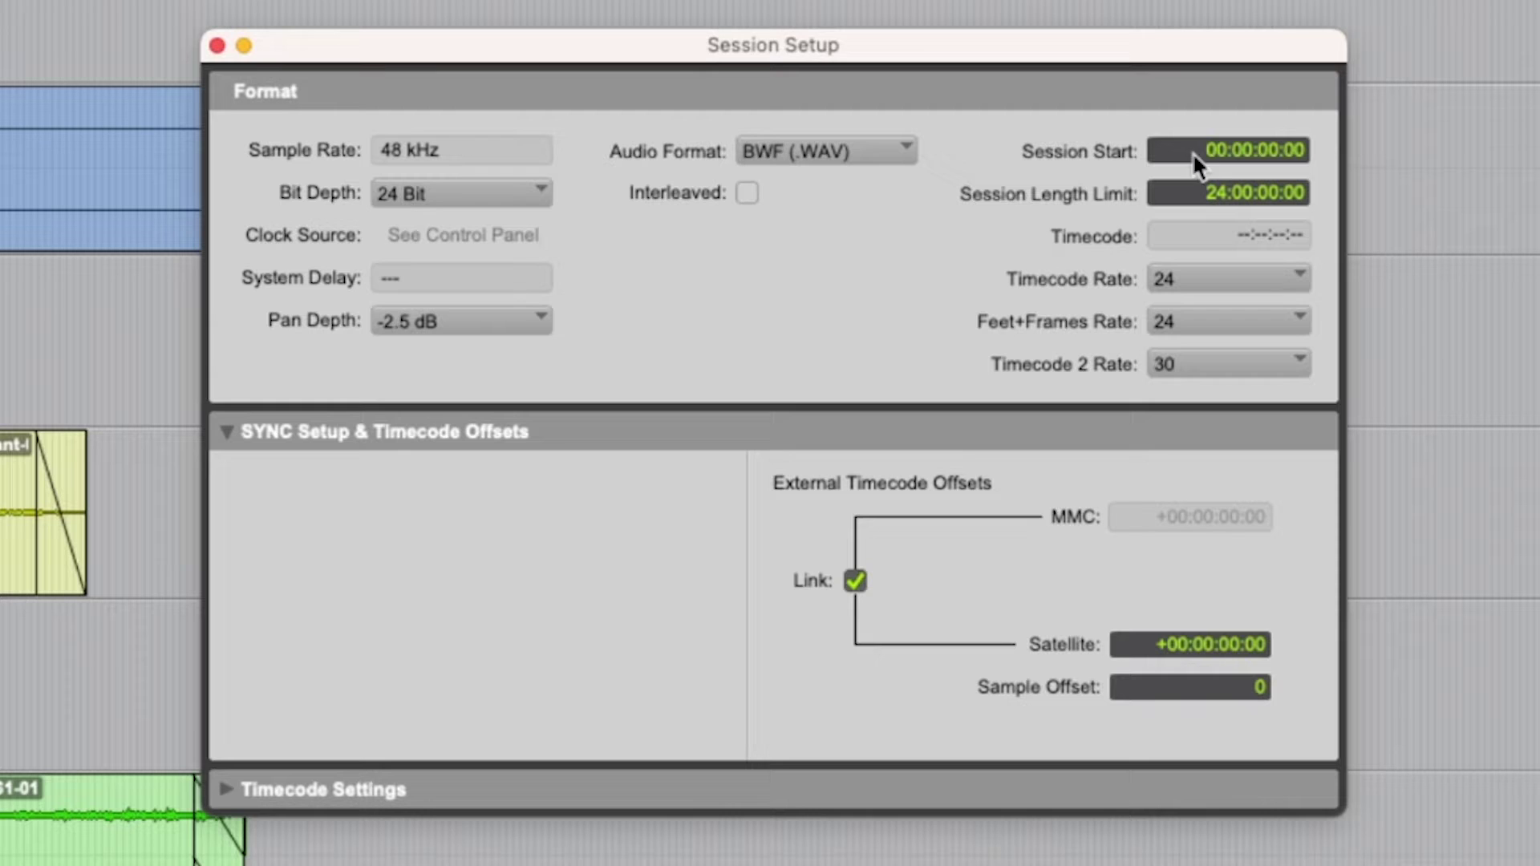
Step: Enter 00:59:00:00 as the session start and move the resulting timecode warning aside
left_click(1237, 156)
left_click(1243, 155)
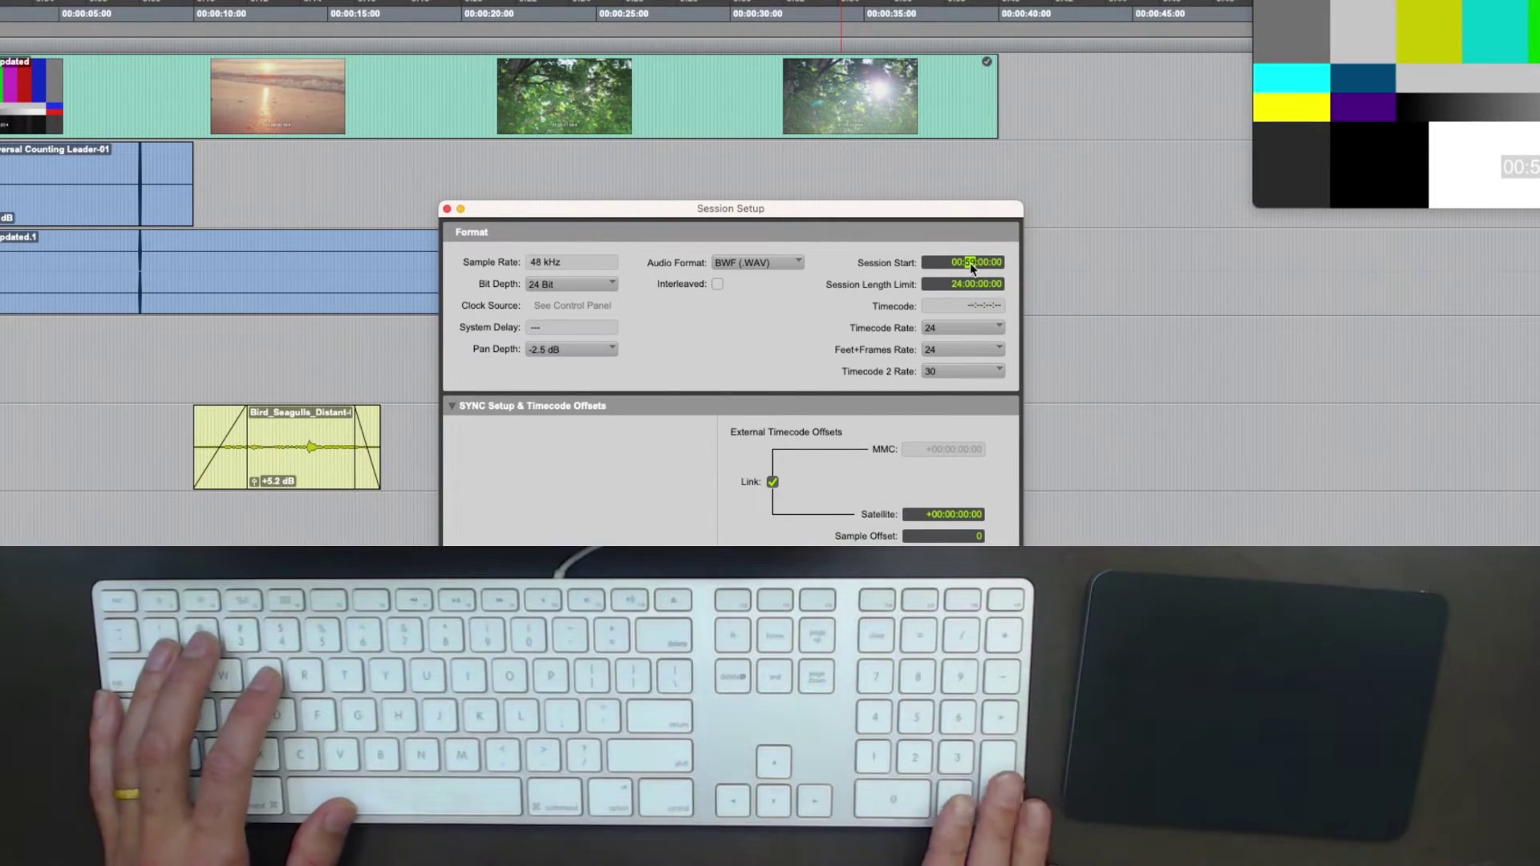
key("Return")
left_click(1026, 293)
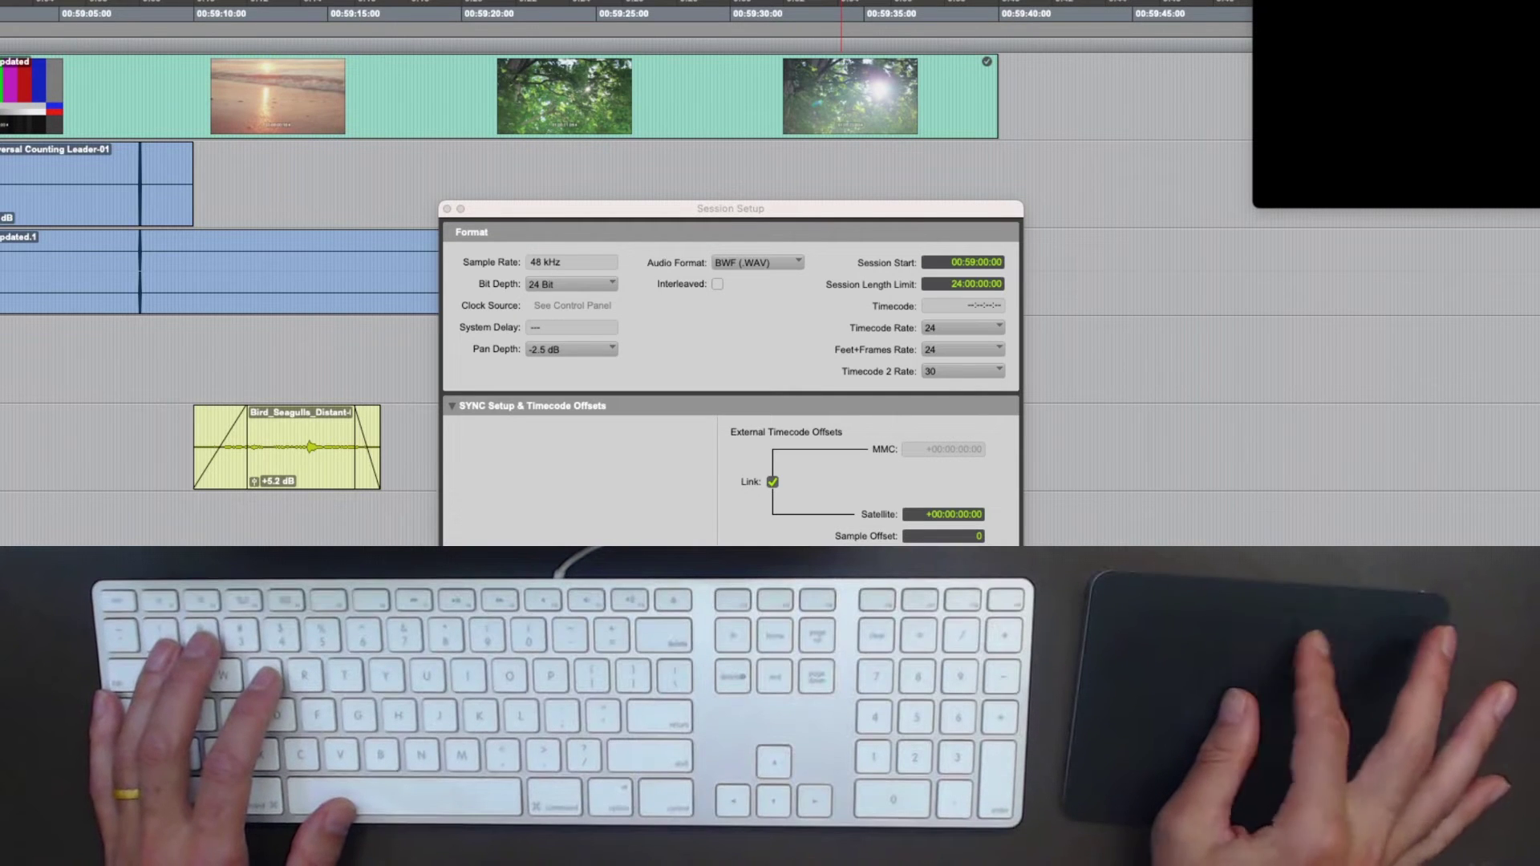
left_click_drag(813, 492, 732, 480)
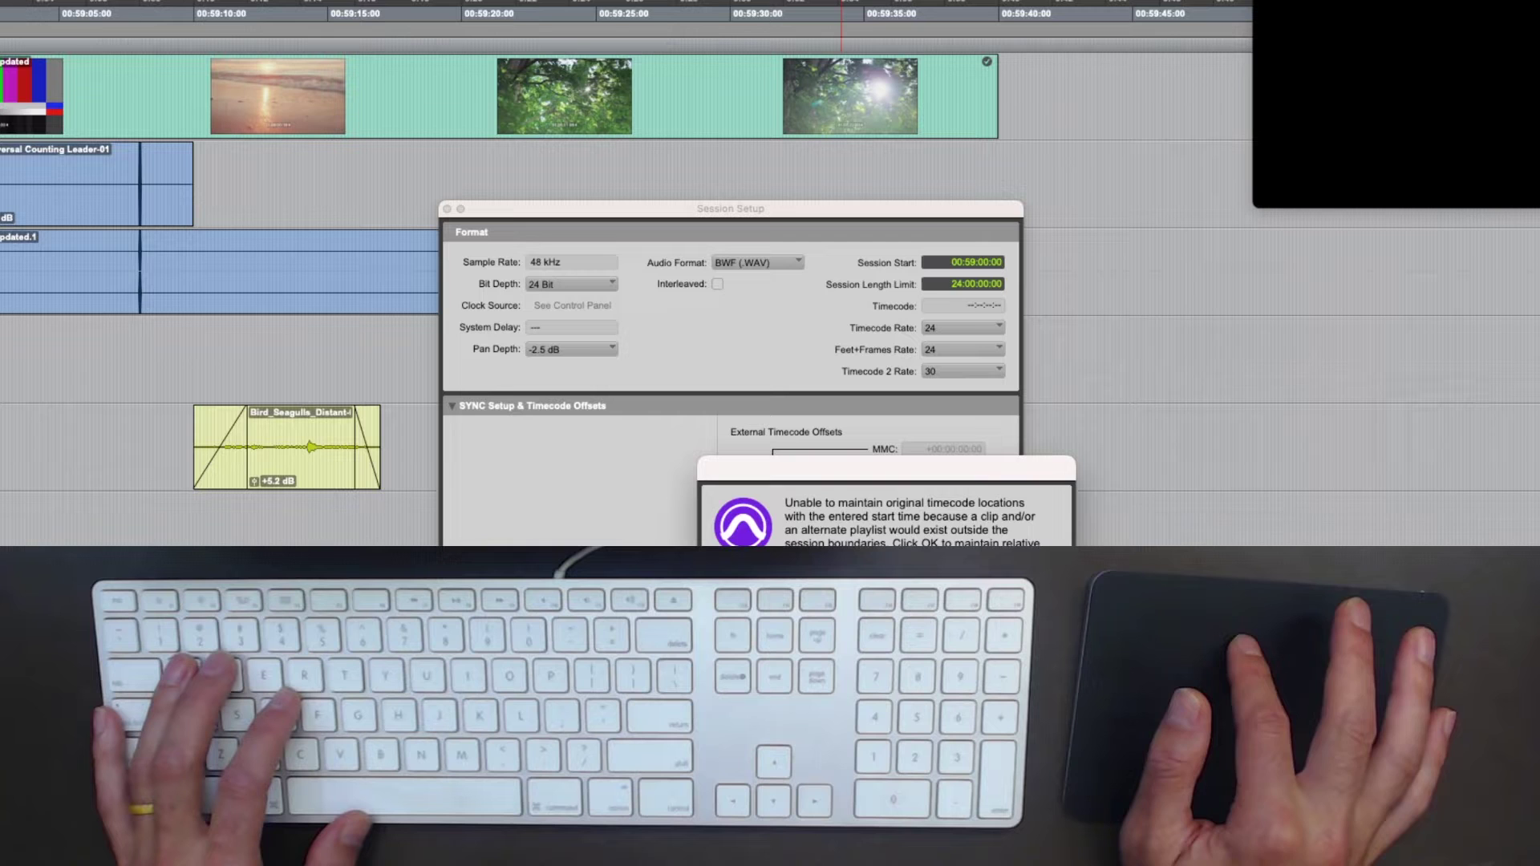
Step: Dismiss the warning, enter 00:59:50:00 as the session start, and keep clips in relative positions
left_click(1035, 593)
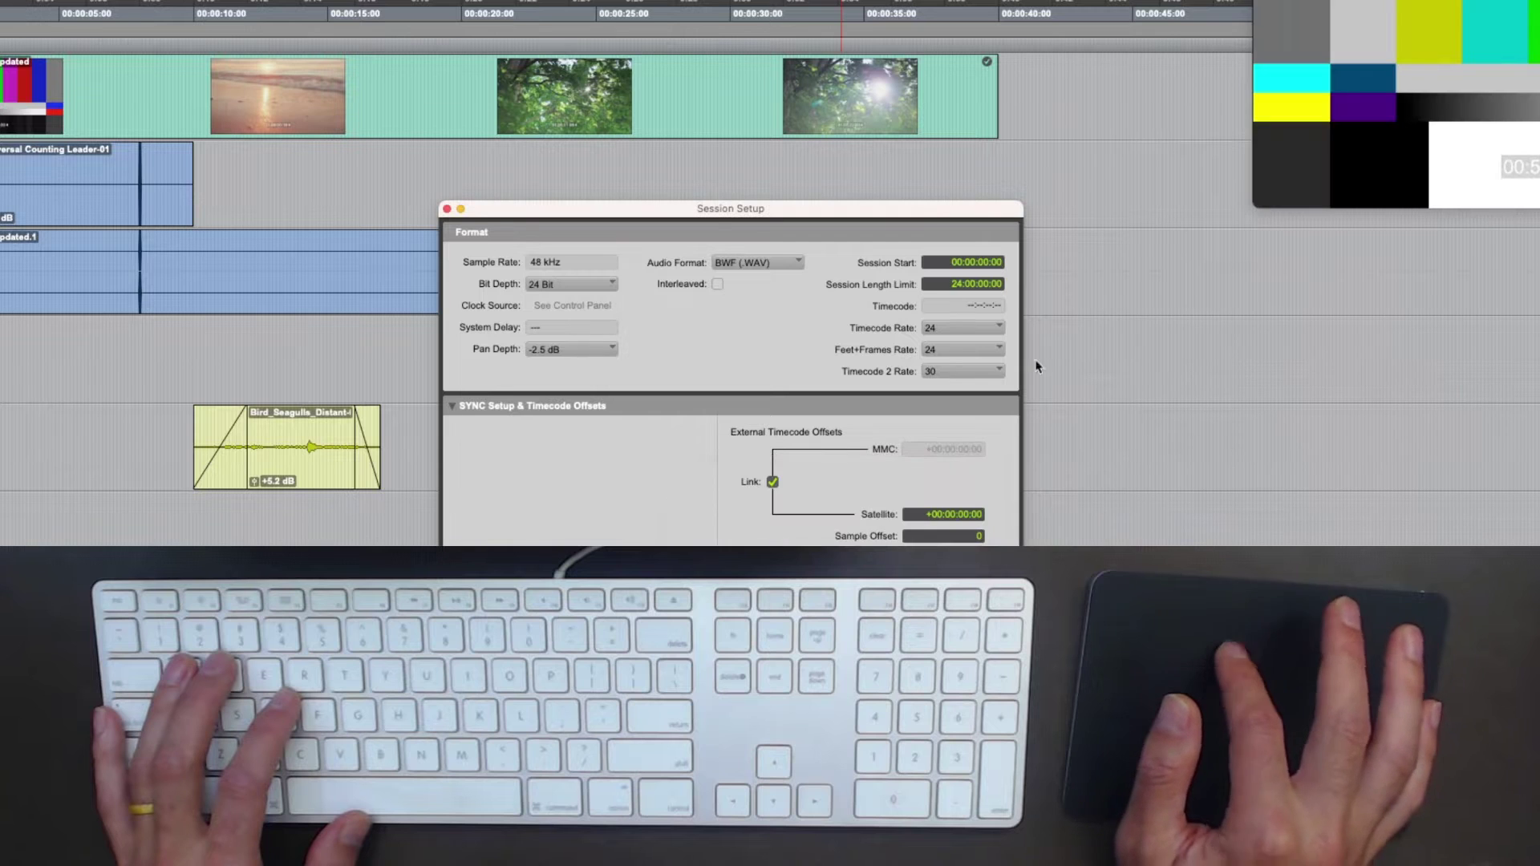
left_click(970, 267)
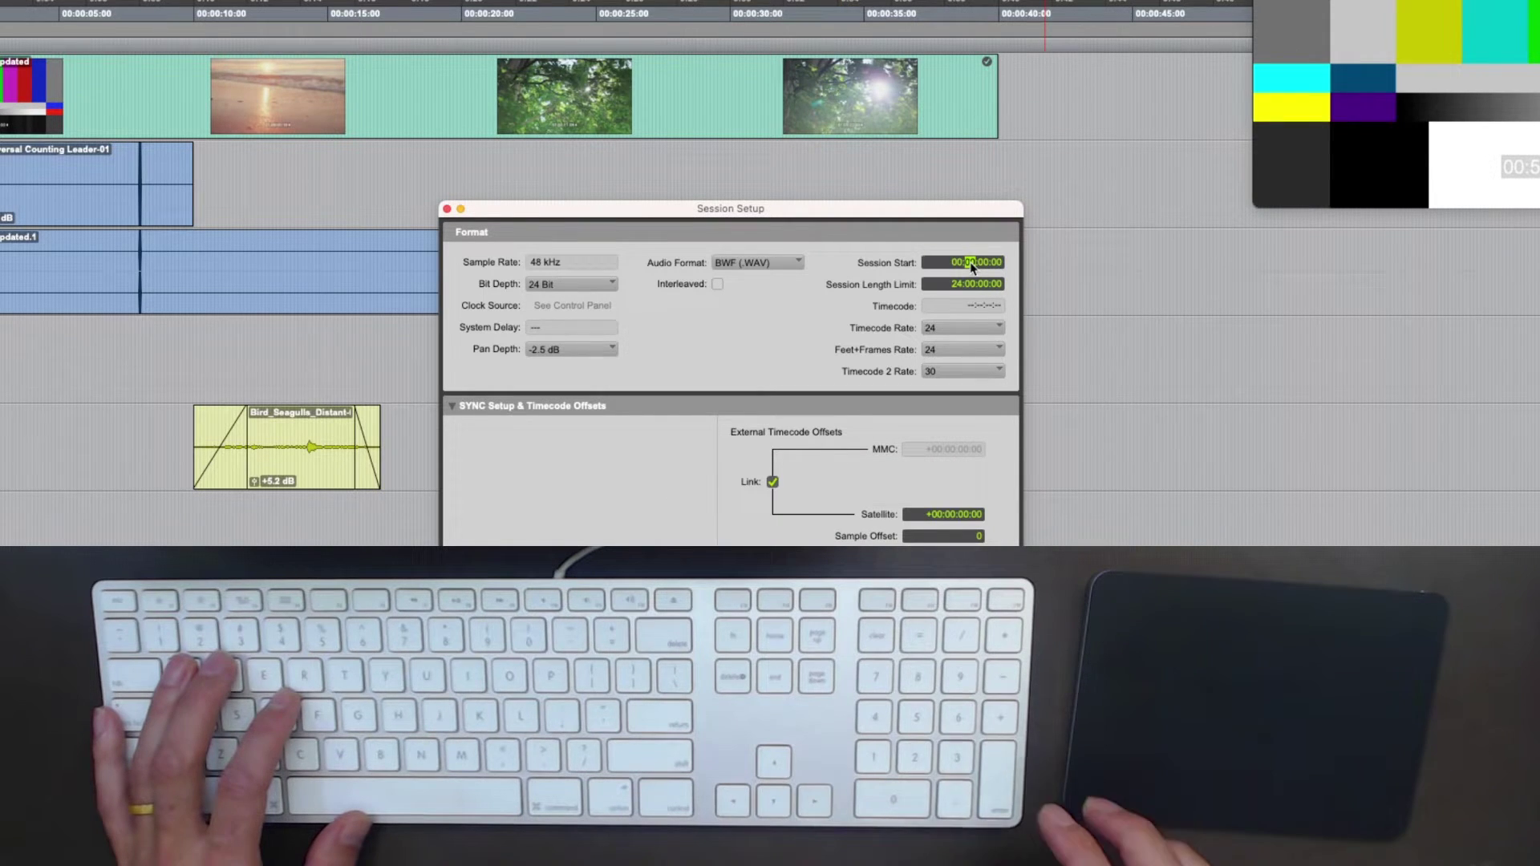
type("59")
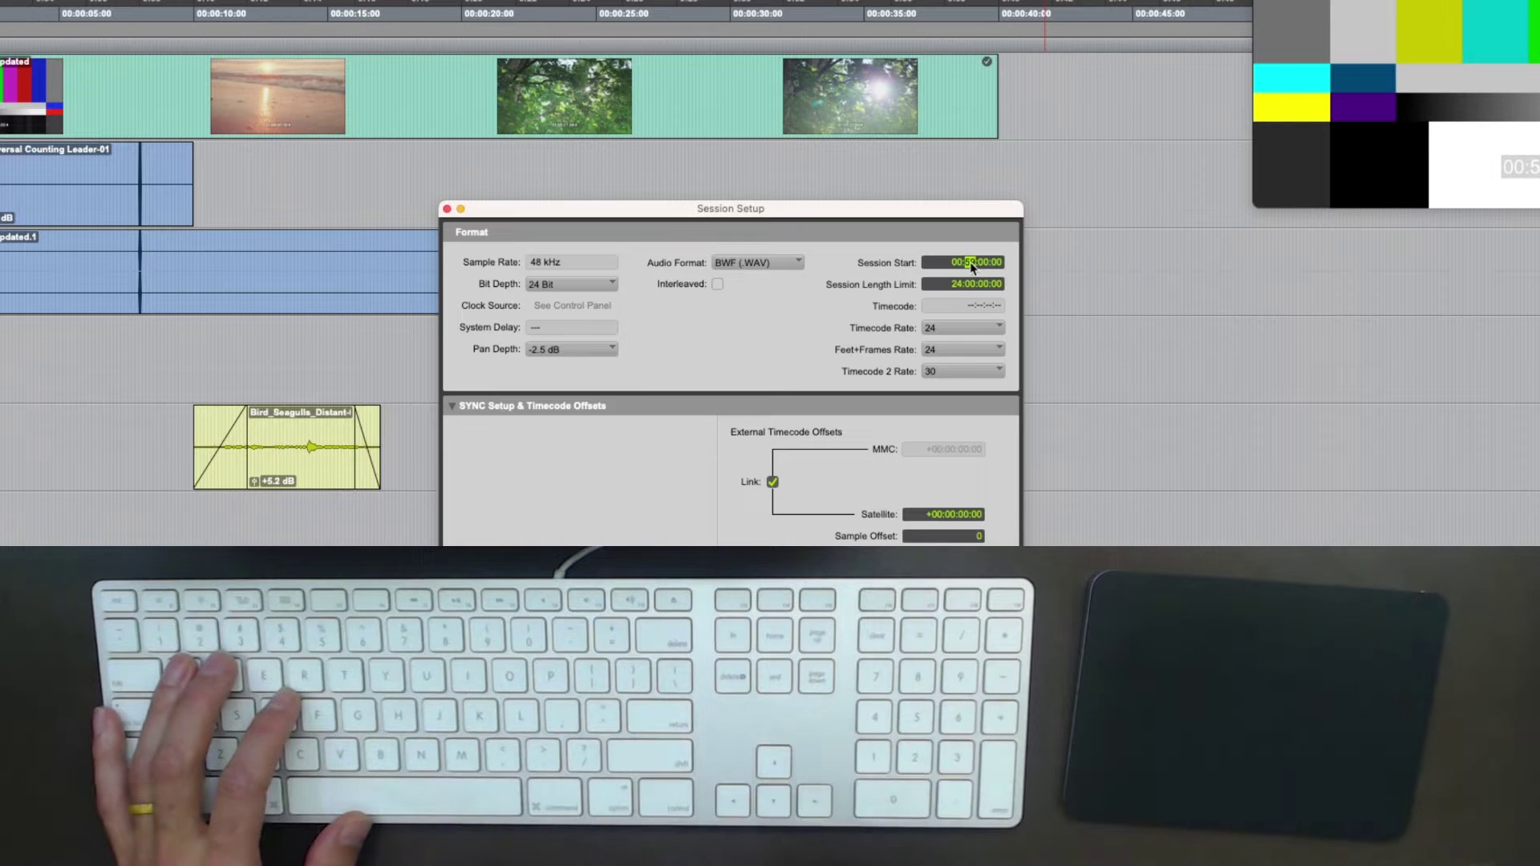
key("Right")
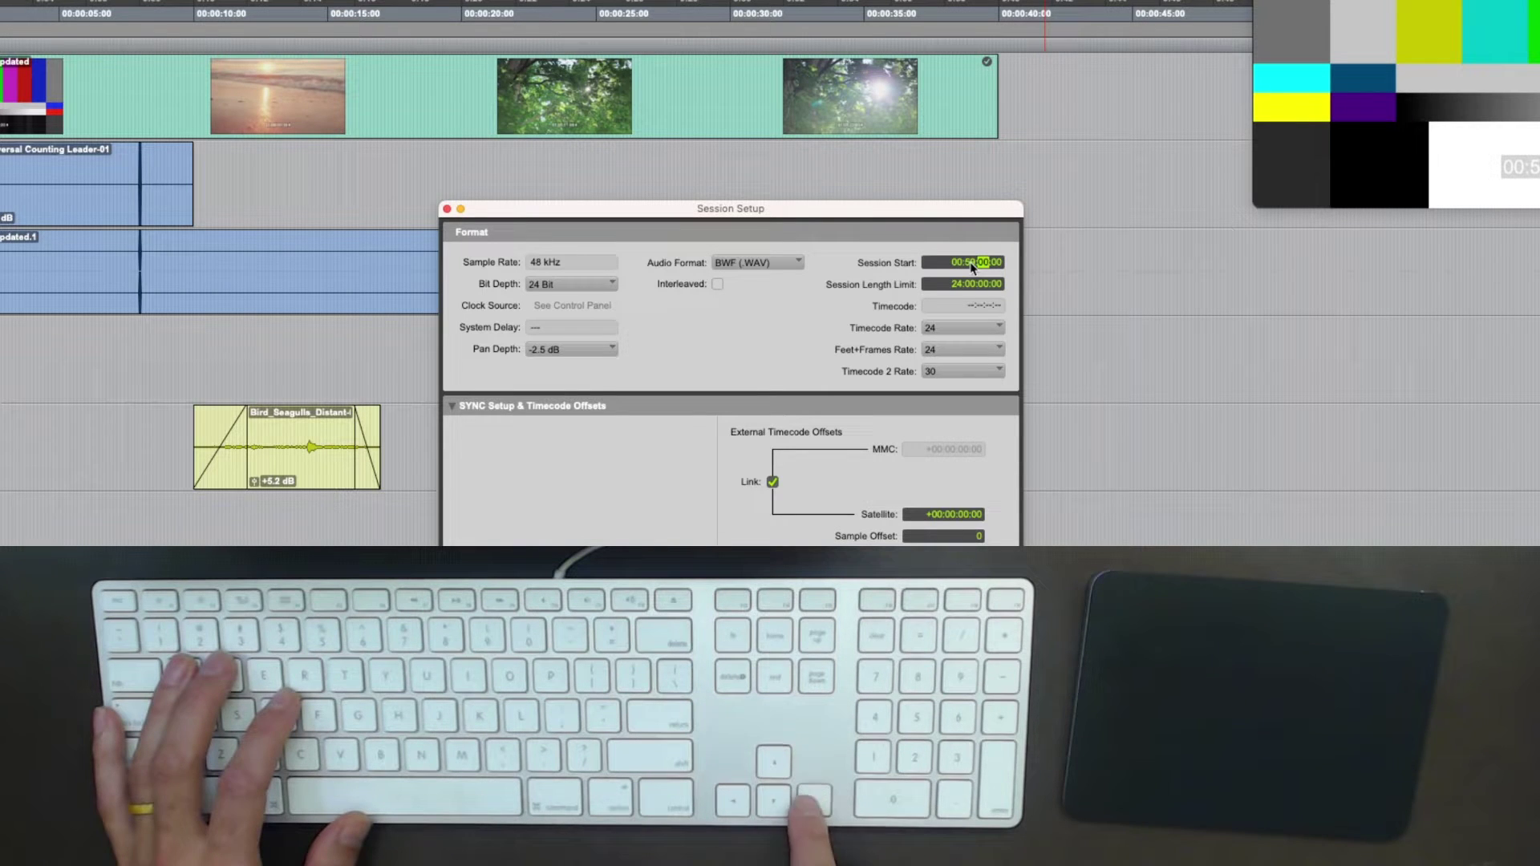
type("50")
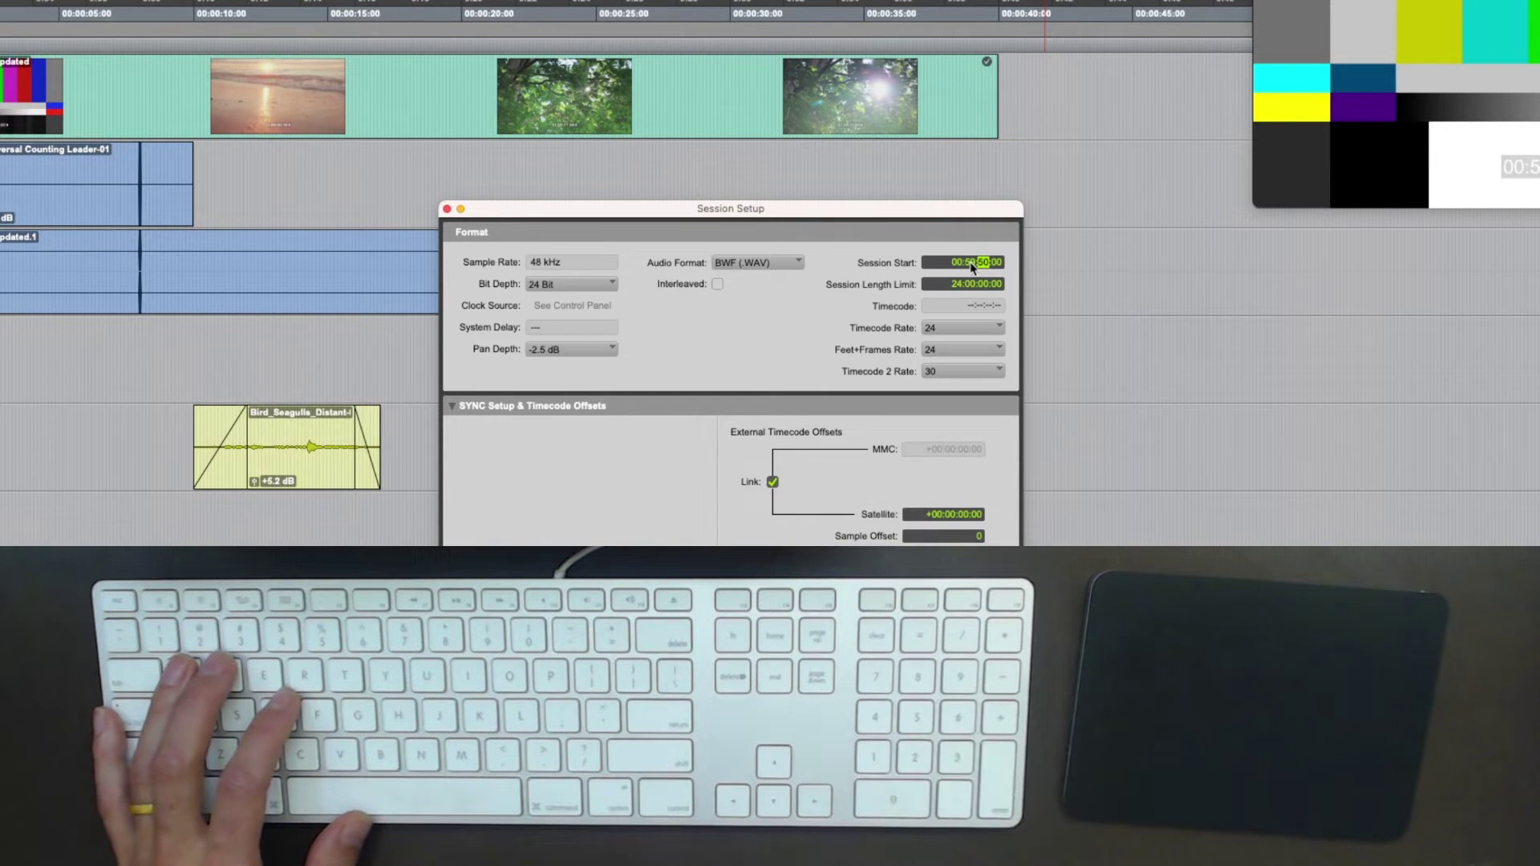
key("Return")
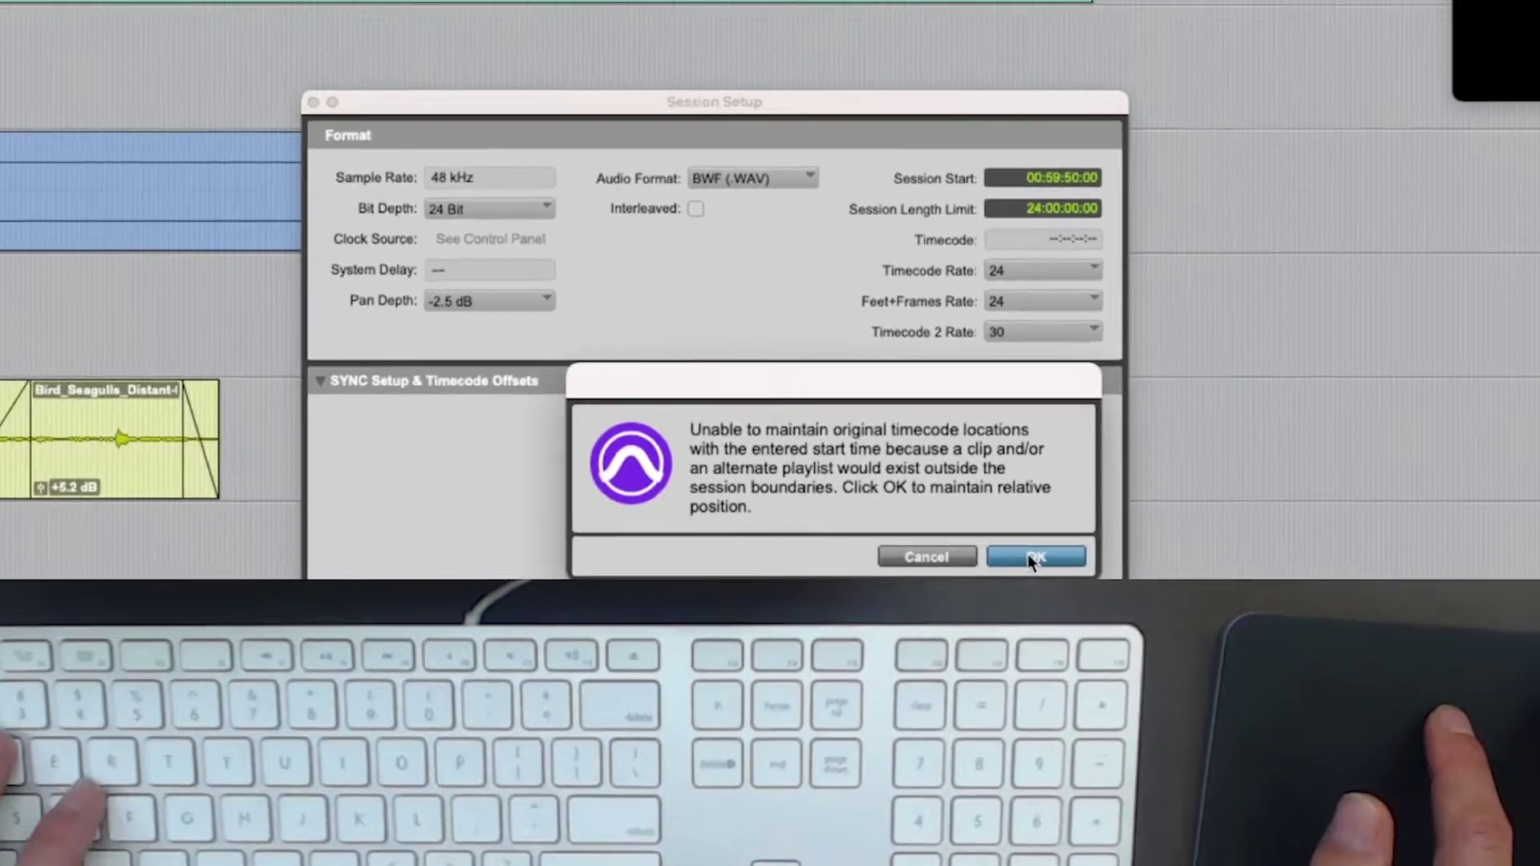
left_click(1083, 574)
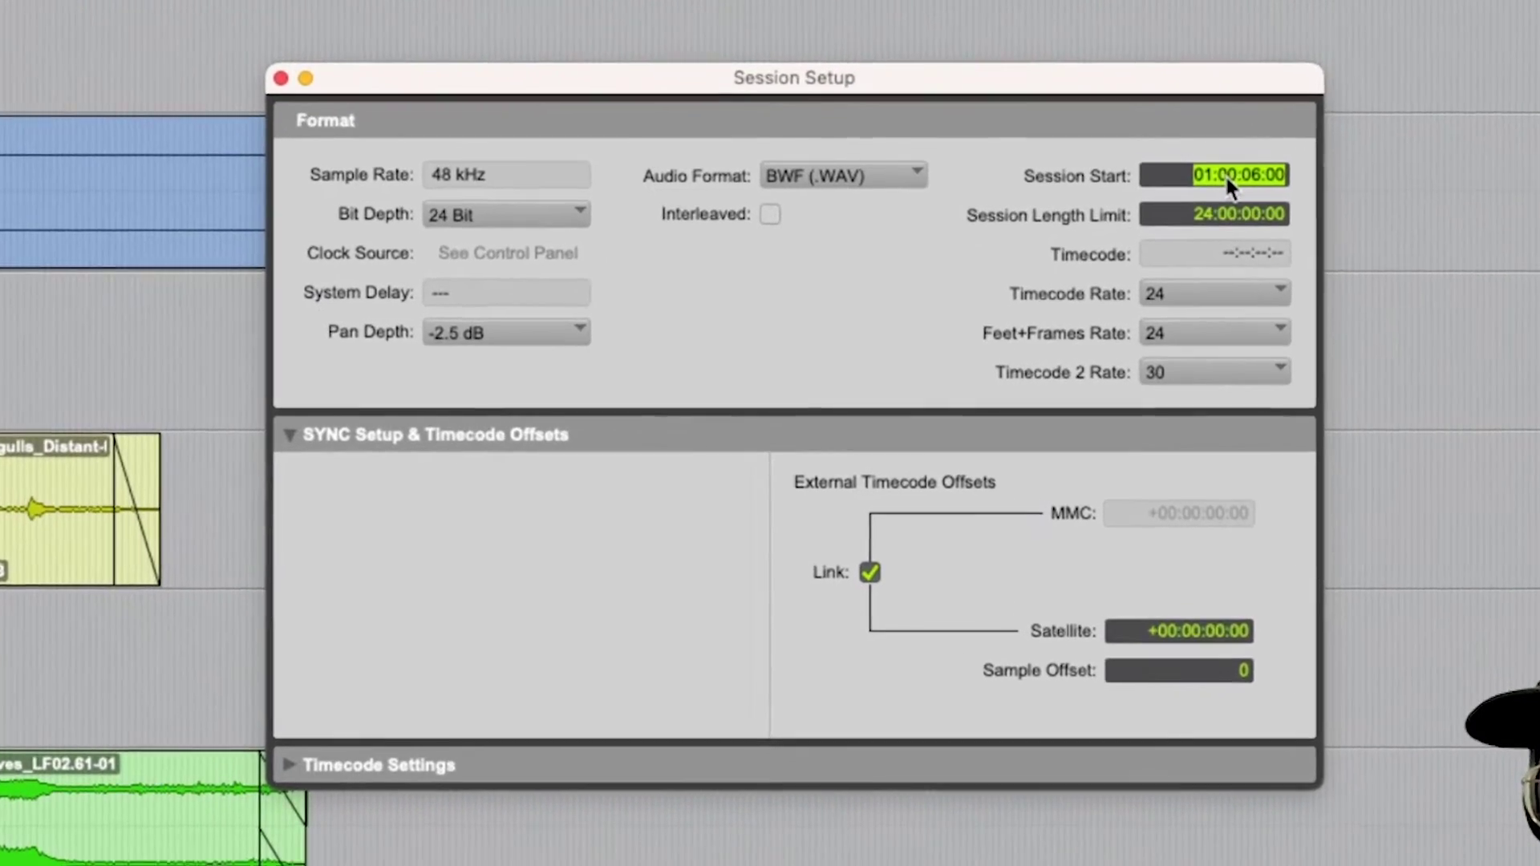
Step: Type 00:59:50 into the session start hours and commit it as 00:59:50:00
left_click(1152, 200)
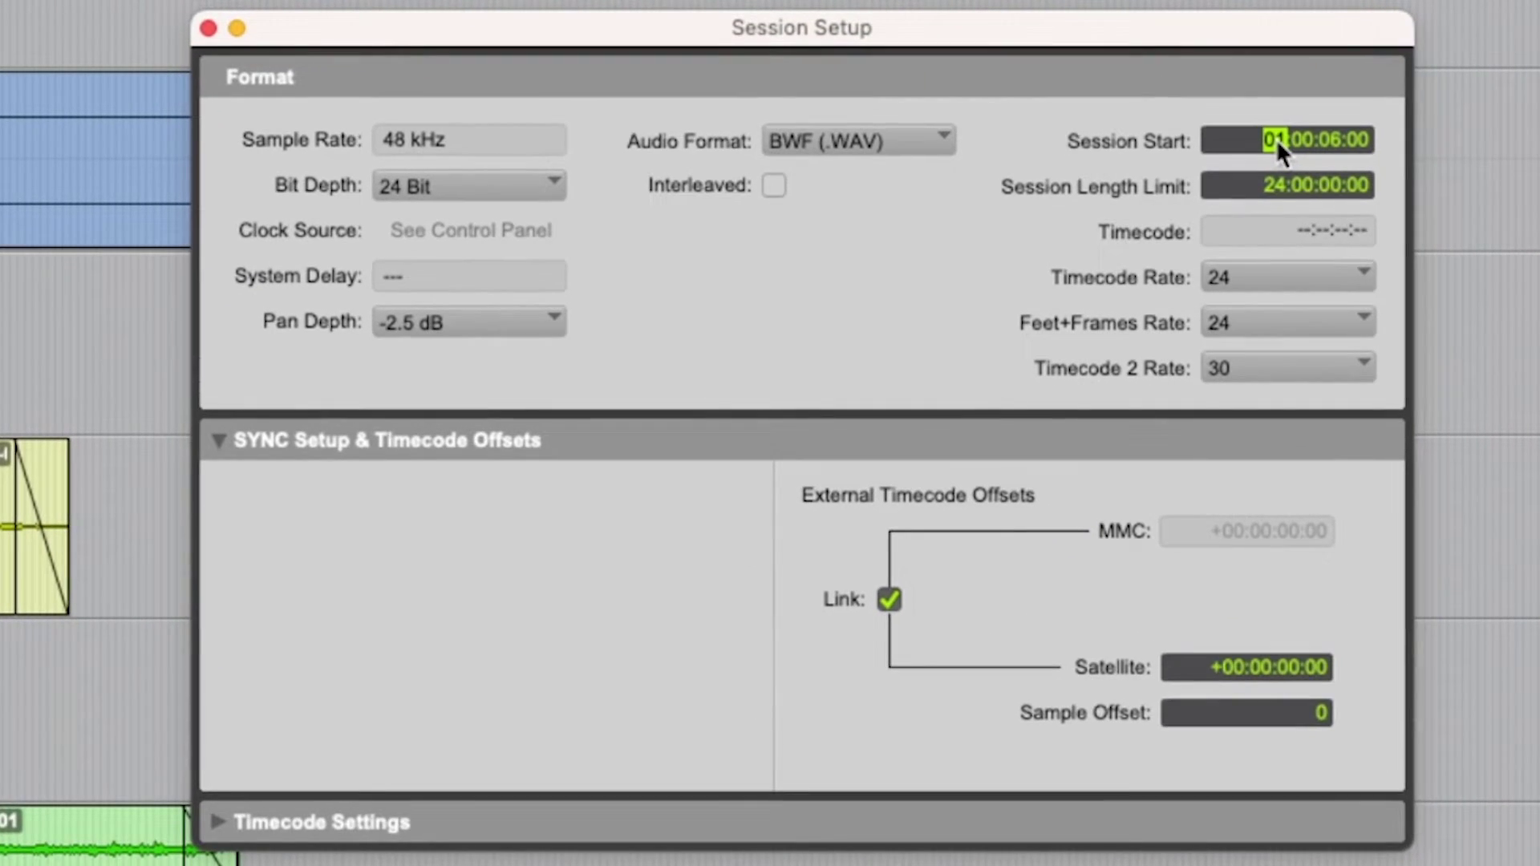
type("00:59:50")
key("Return")
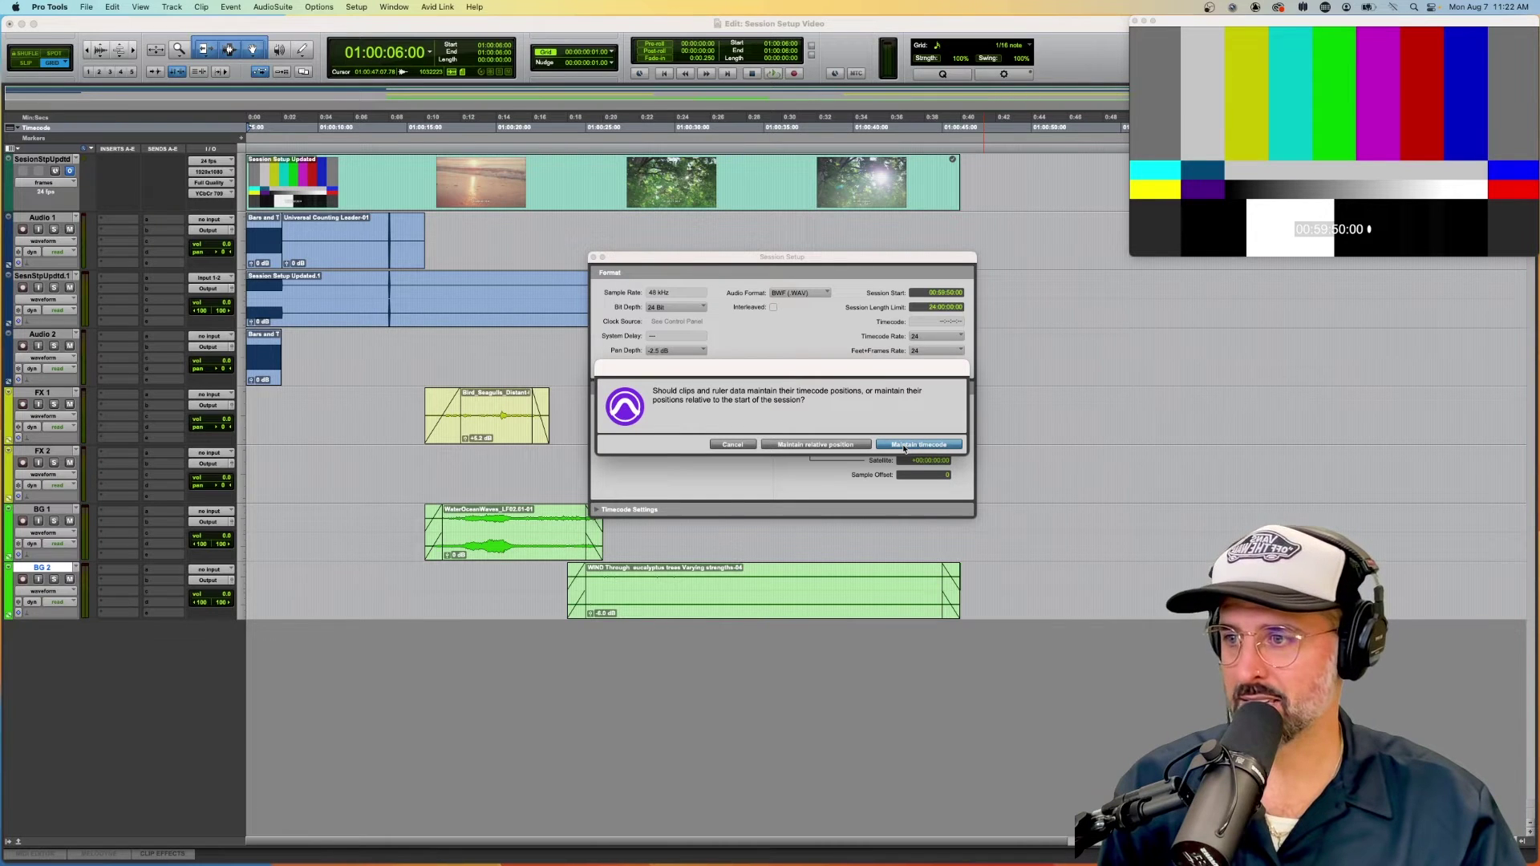
Step: Answer the clip timecode prompt, which leaves the session start at 01:00:06:00
left_click(904, 446)
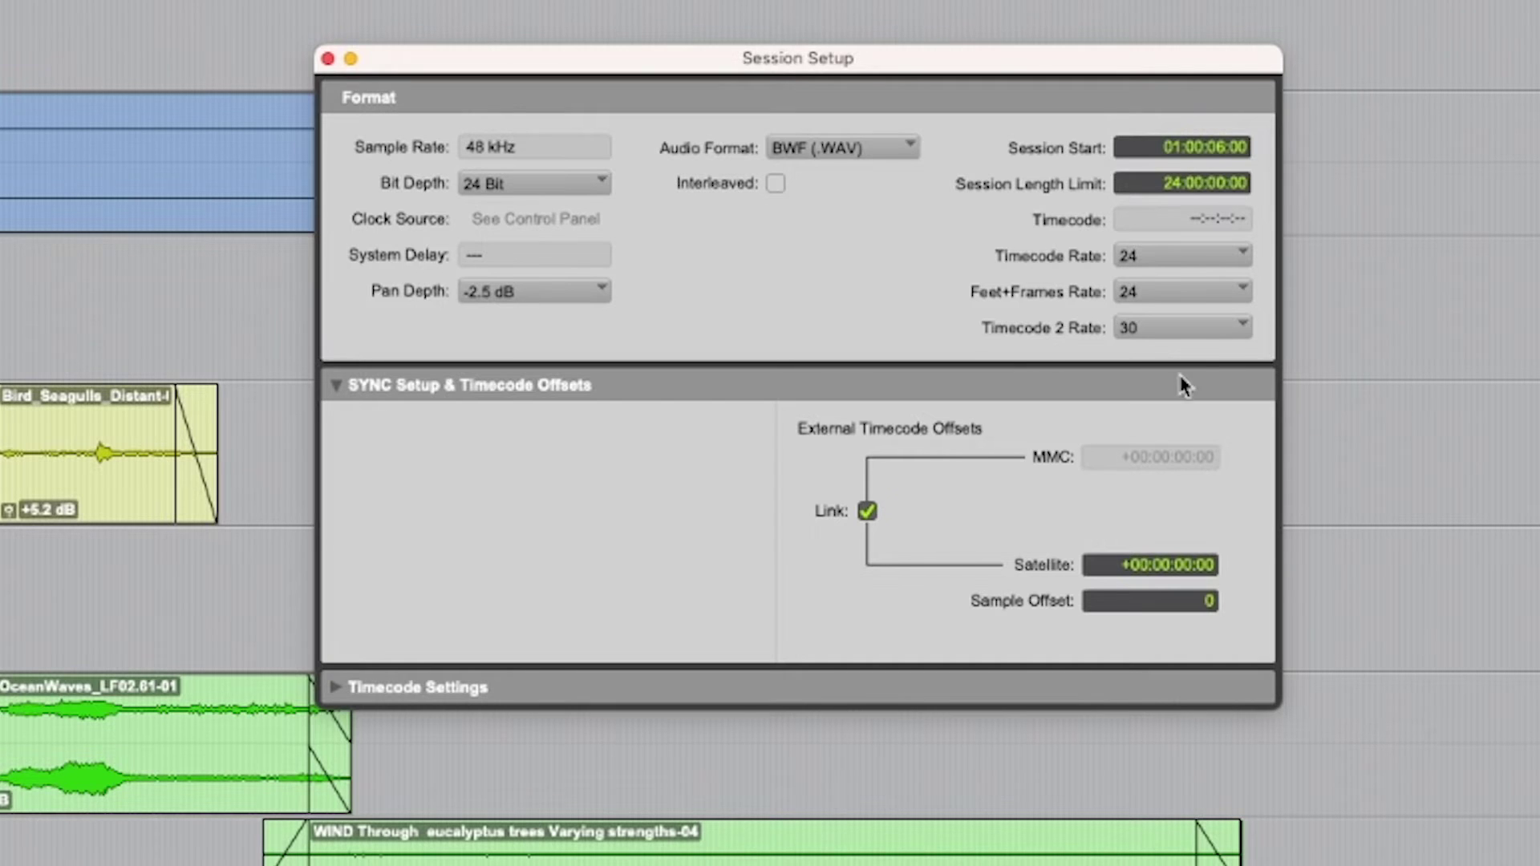
Step: Re-enter 00:59:50:00 as the session start, beginning from the hours field
left_click(1194, 148)
key("Left")
type("00:59:50")
key("Return")
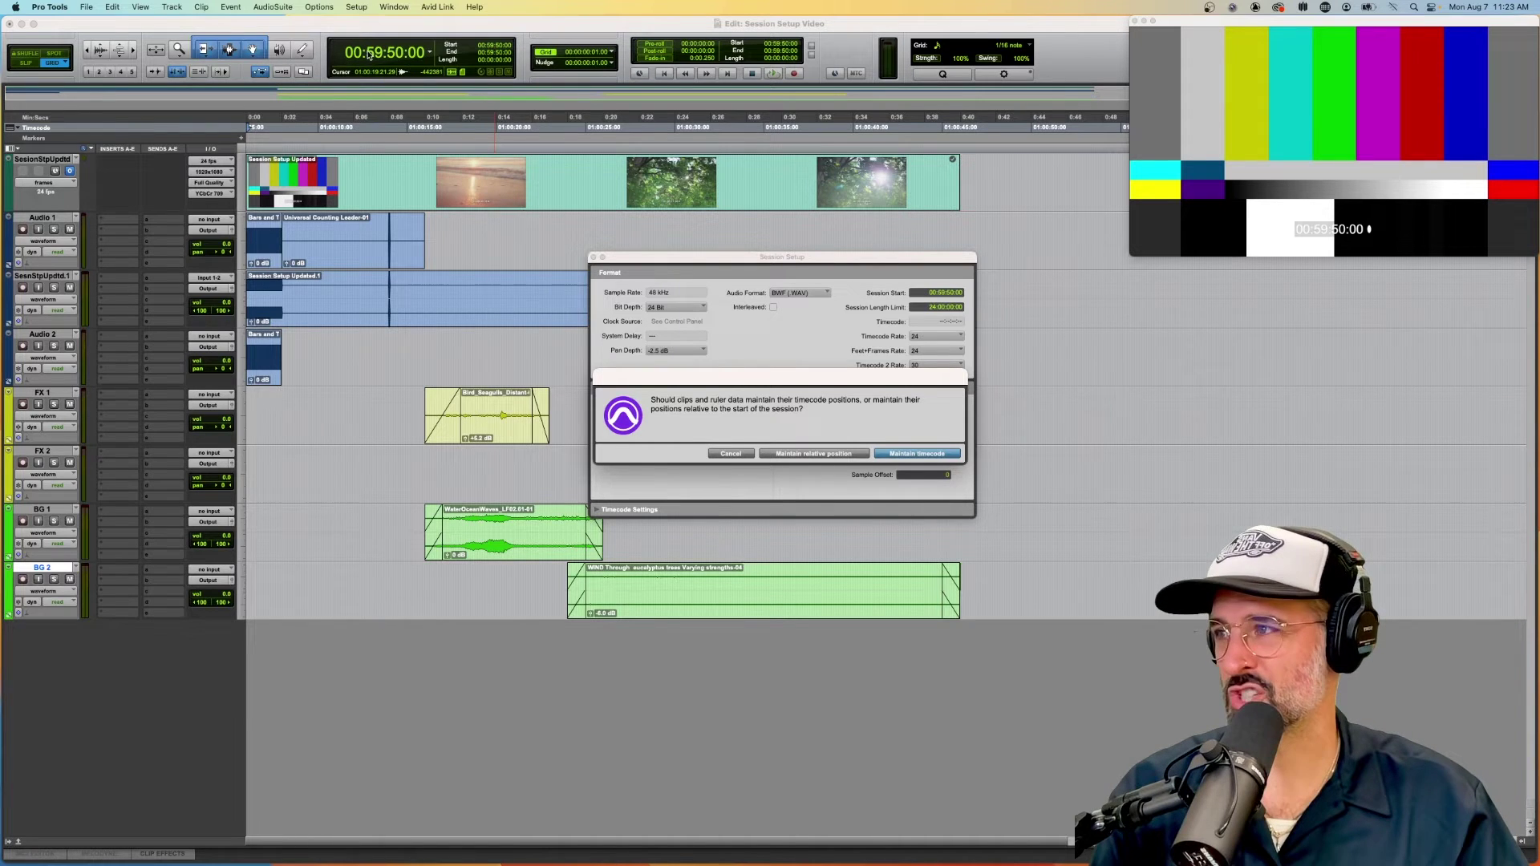
Step: Choose Maintain relative position so the session starts at 00:59:50:00
left_click(806, 454)
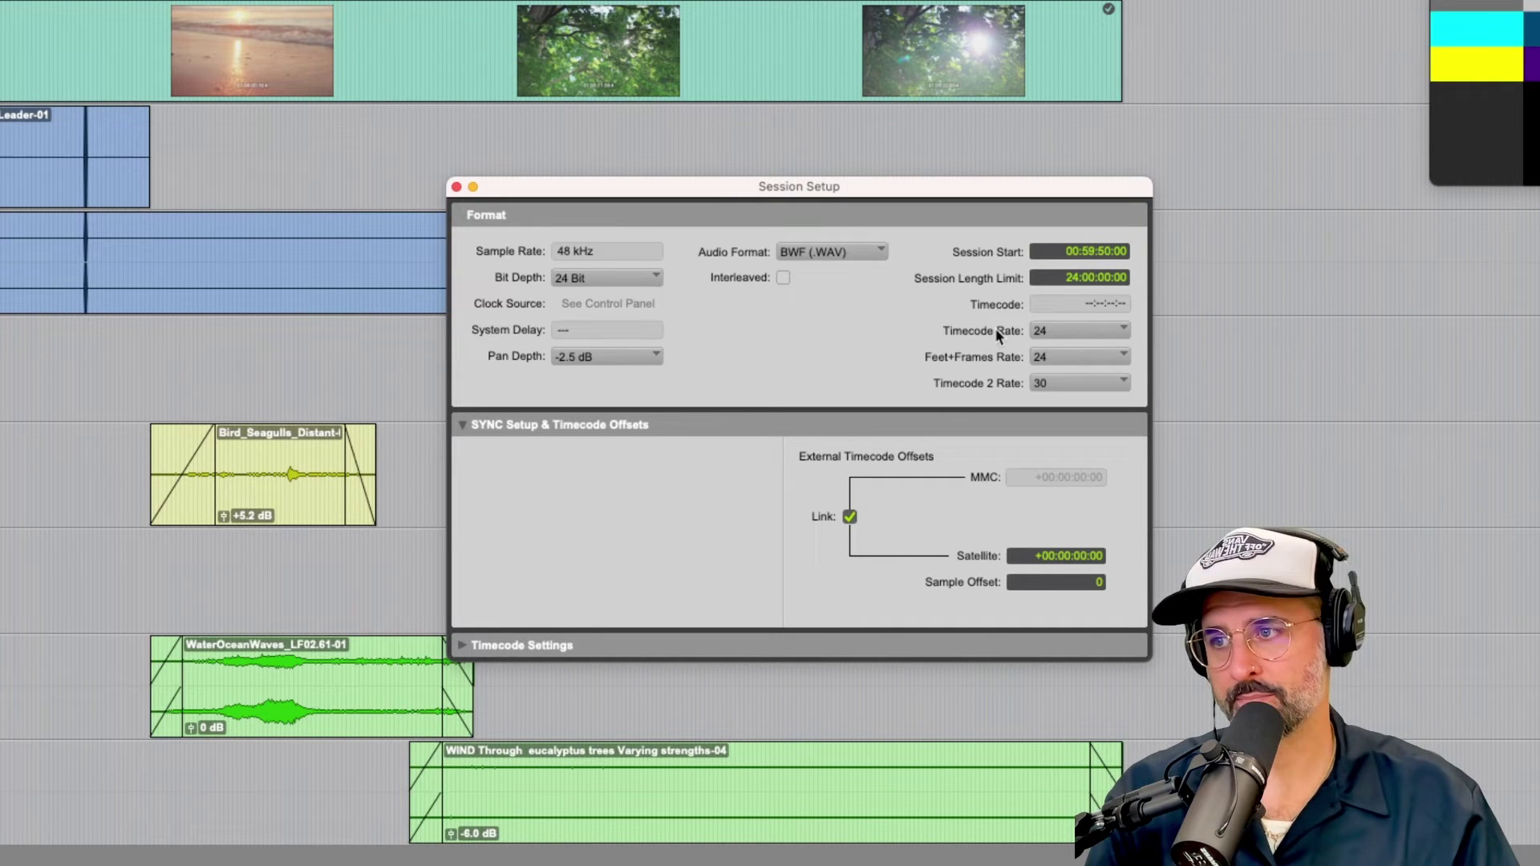
Step: Check the timecode rate list without changing it, zoom in on the countdown leader, and close Session Setup
left_click(1070, 330)
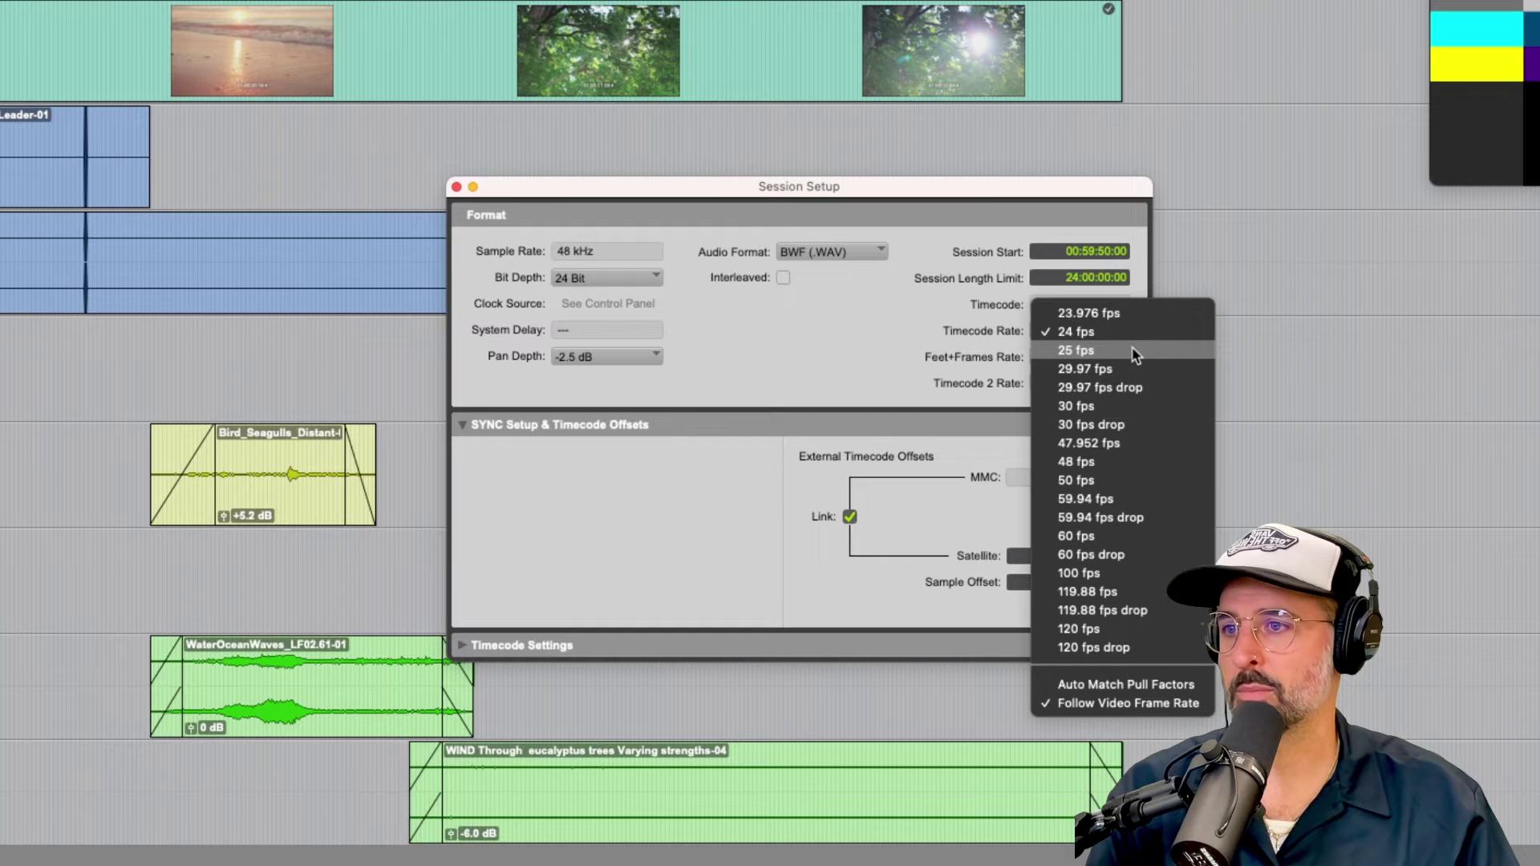
left_click(853, 291)
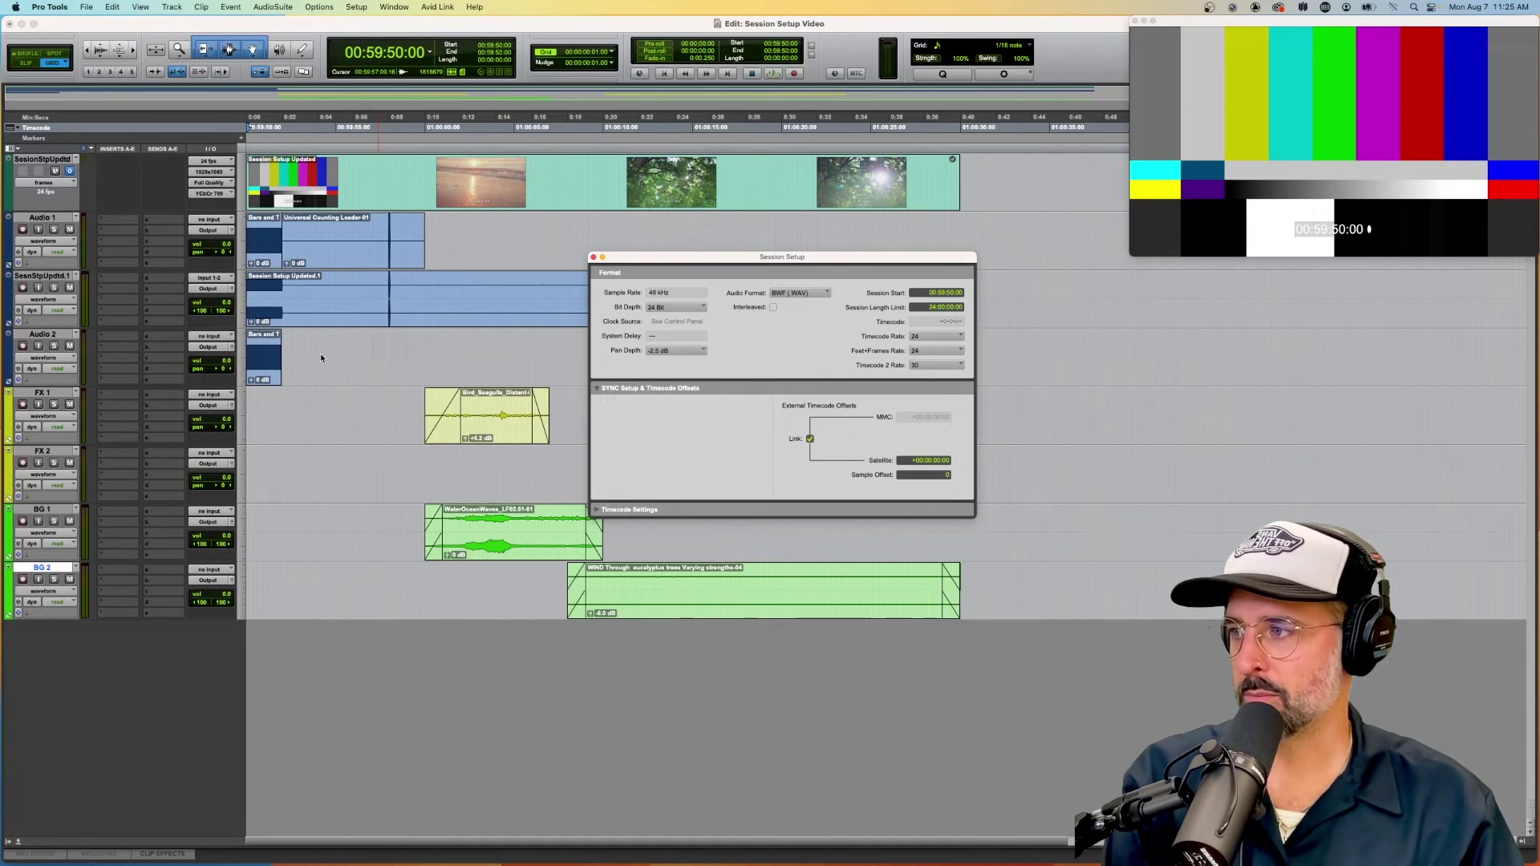
left_click(296, 405)
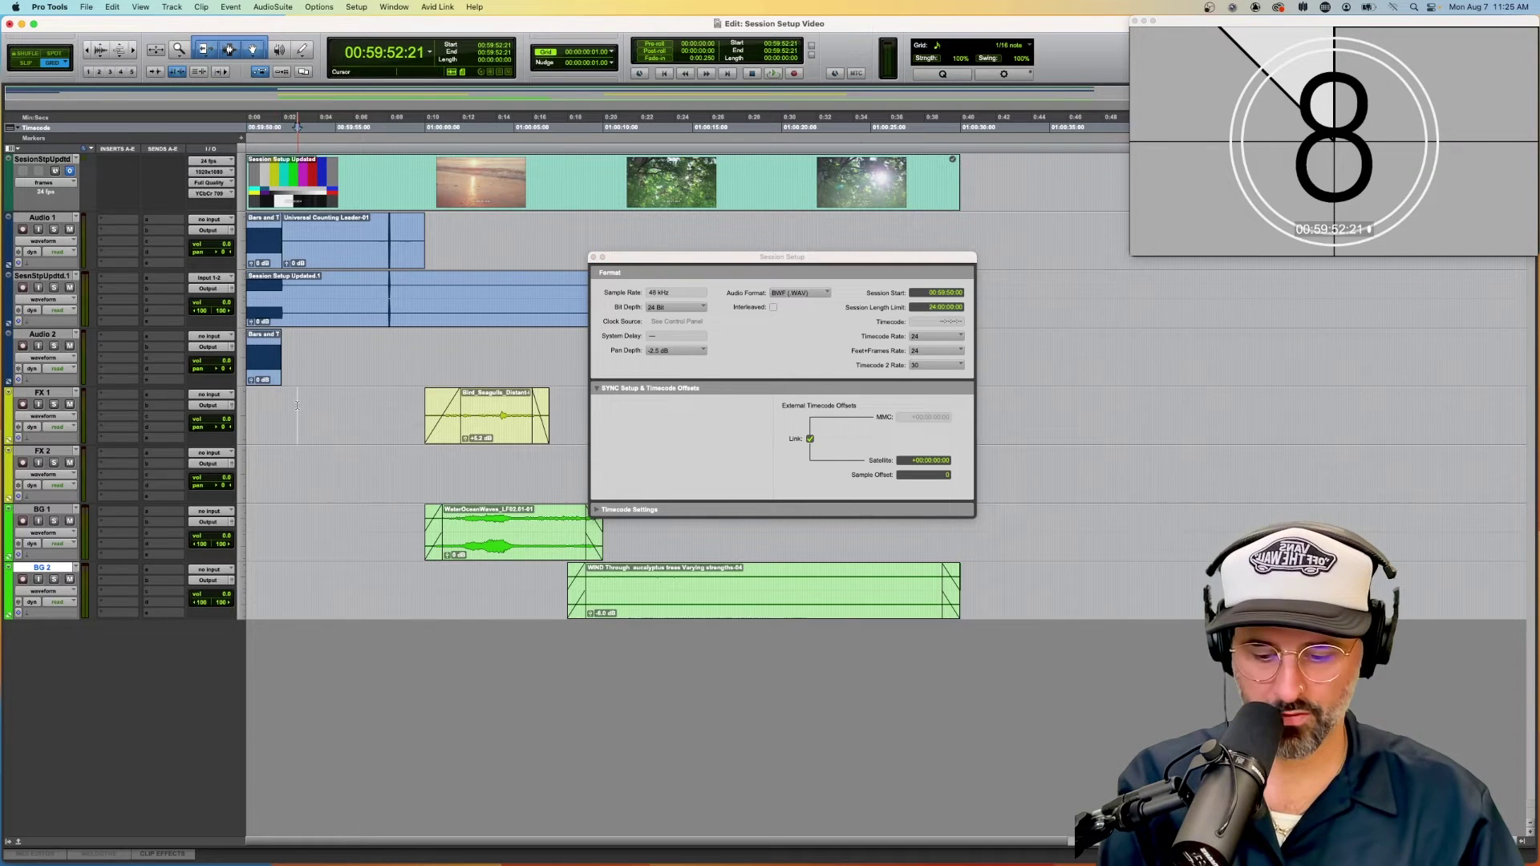
key("super+bracketright")
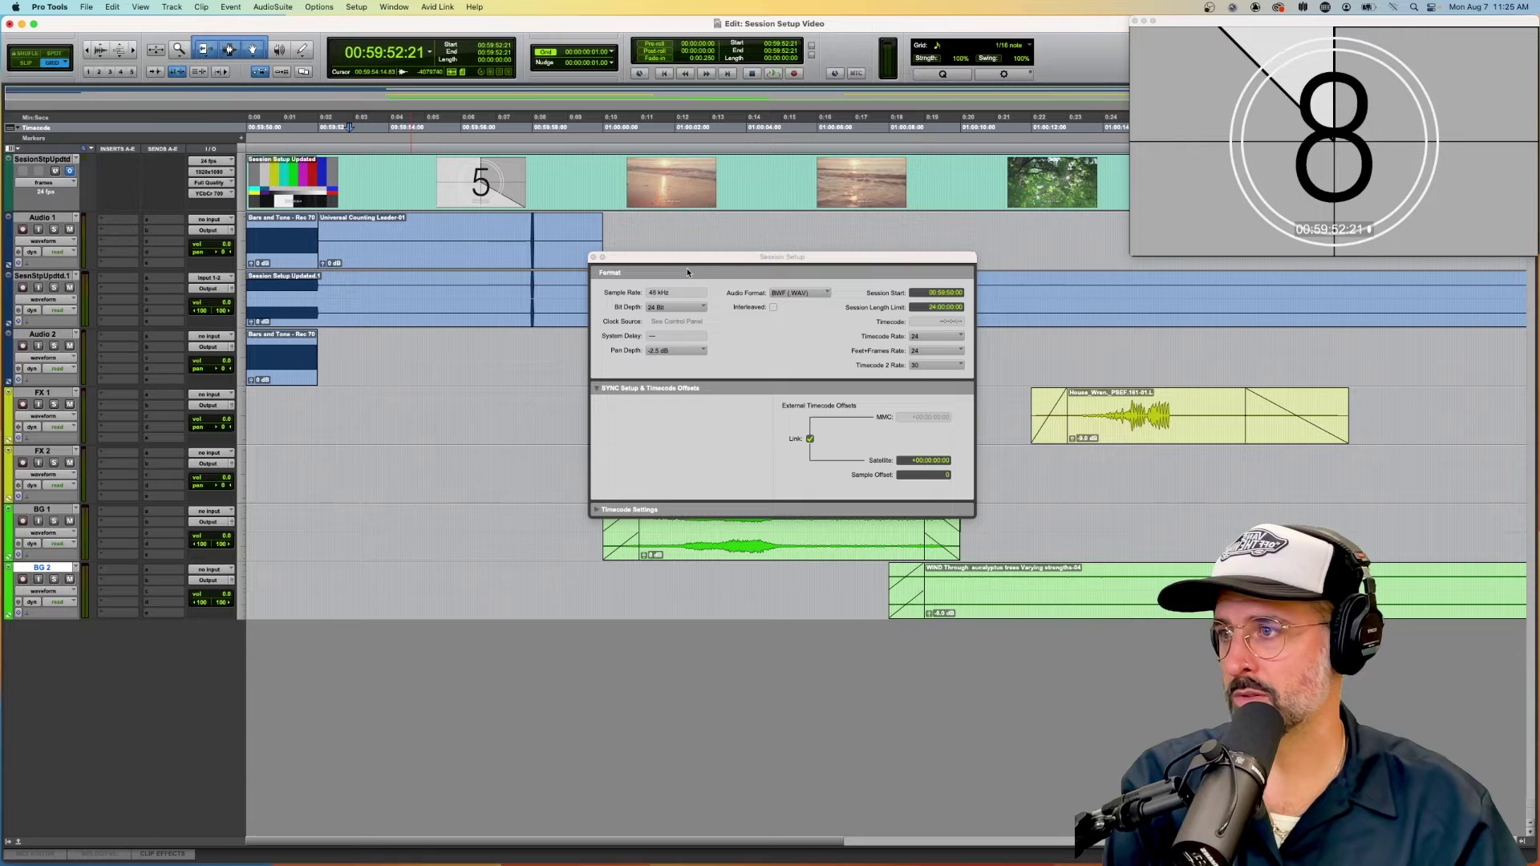
key("super+2")
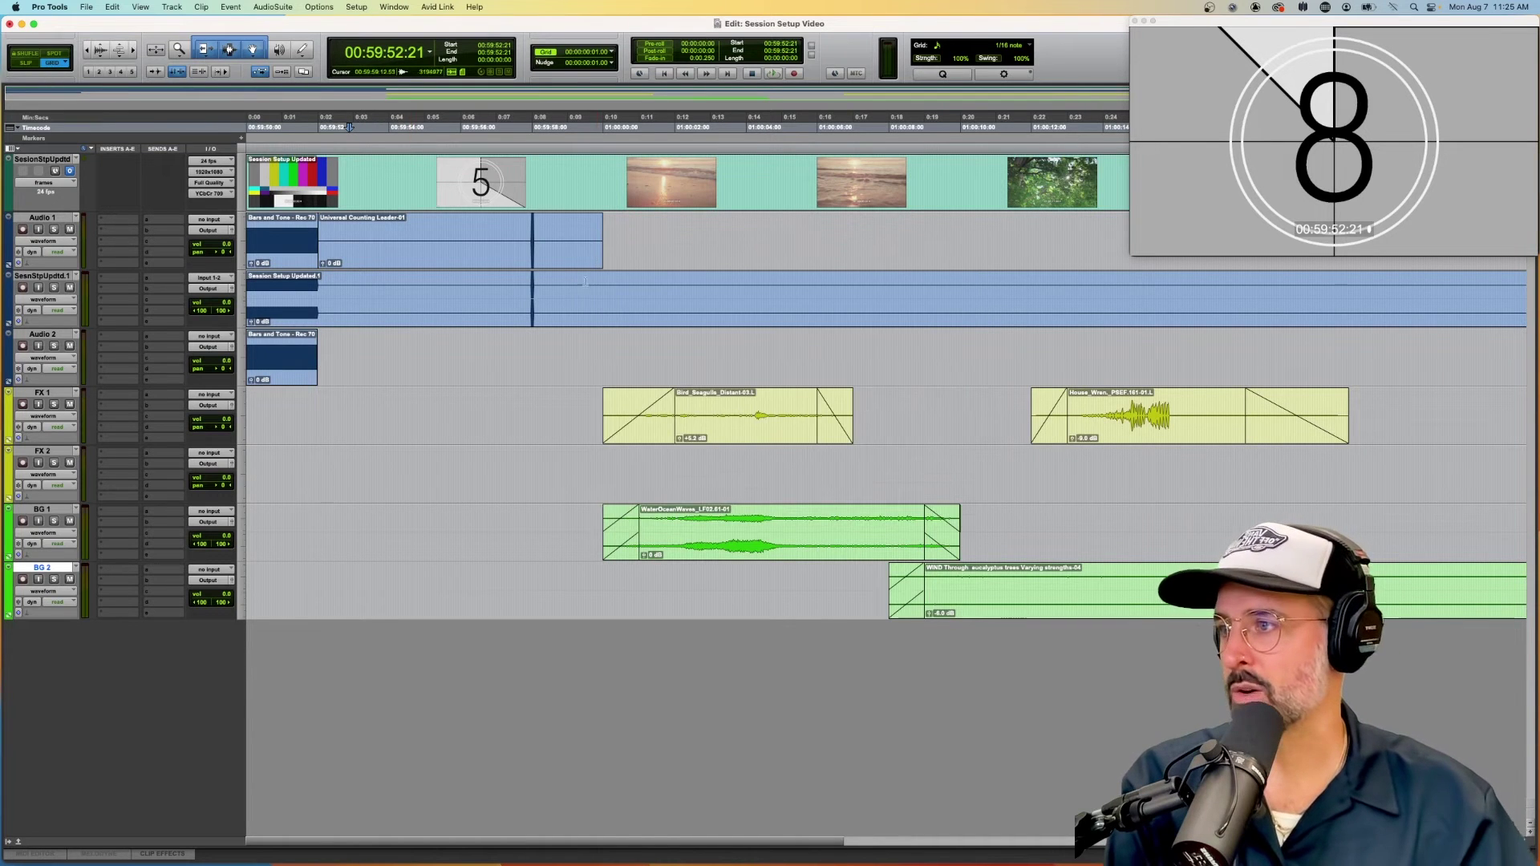
Step: Zoom in on the countdown's 2 frame, verify it by playback, and place the edit point at 00:59:58:00
left_click(541, 361)
key("super+bracketright")
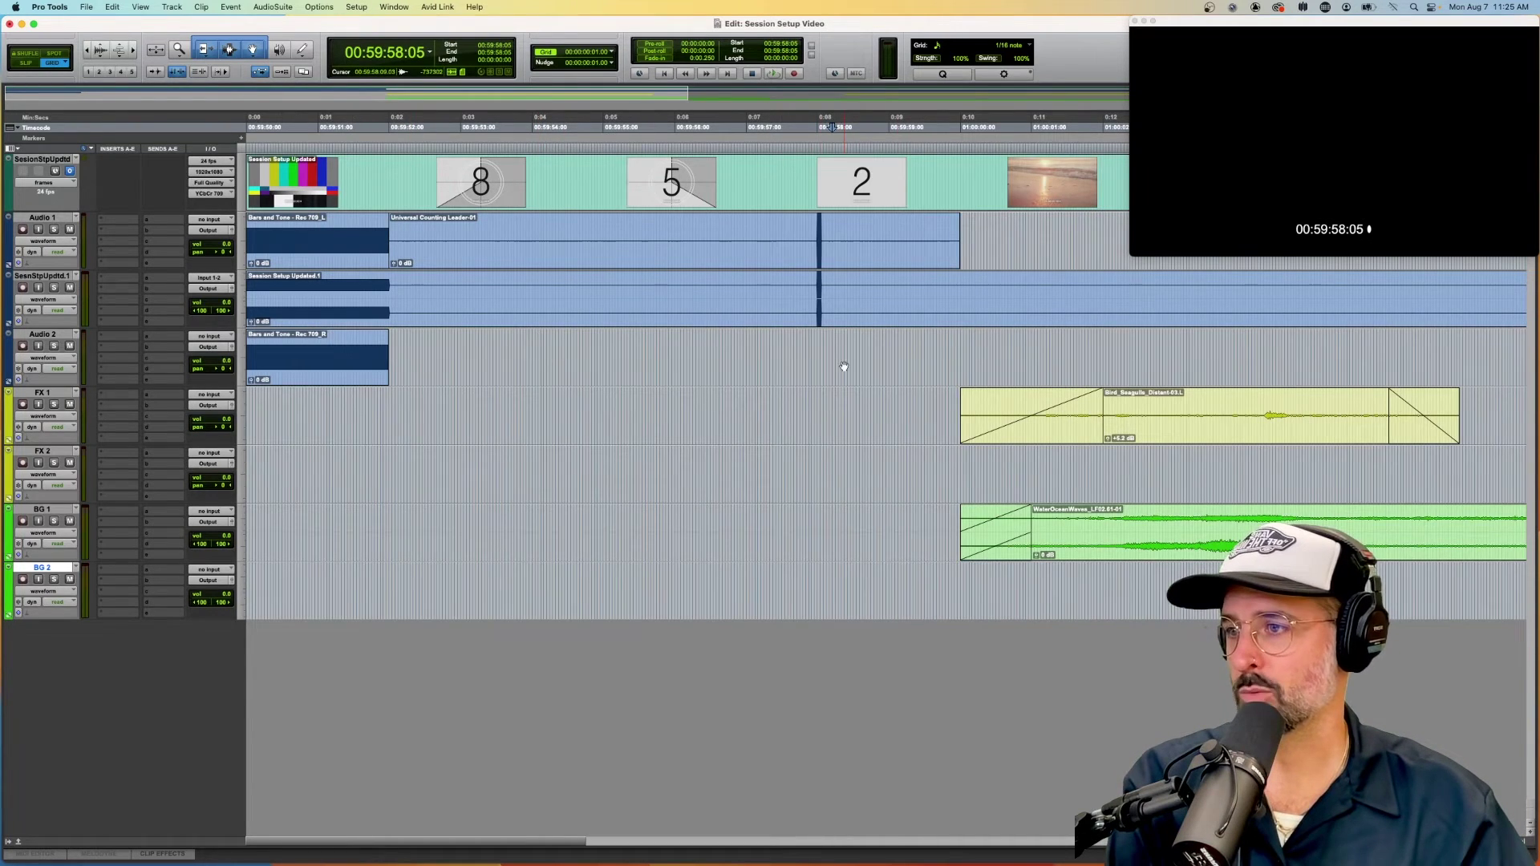
key("super+bracketright")
key("super+bracketright")
left_click(827, 341)
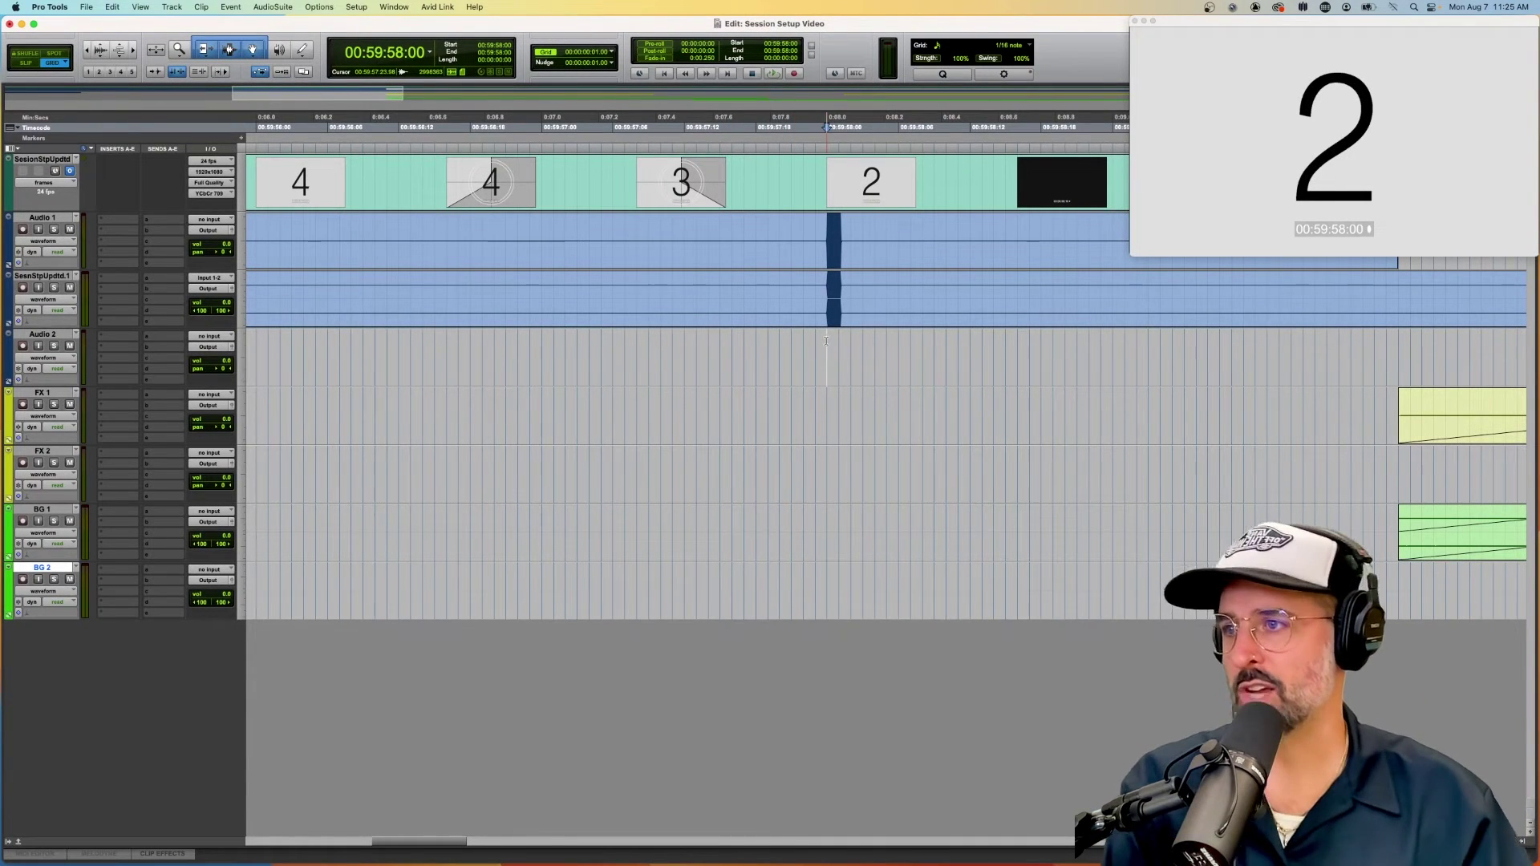
left_click(742, 298)
key("space")
key("space")
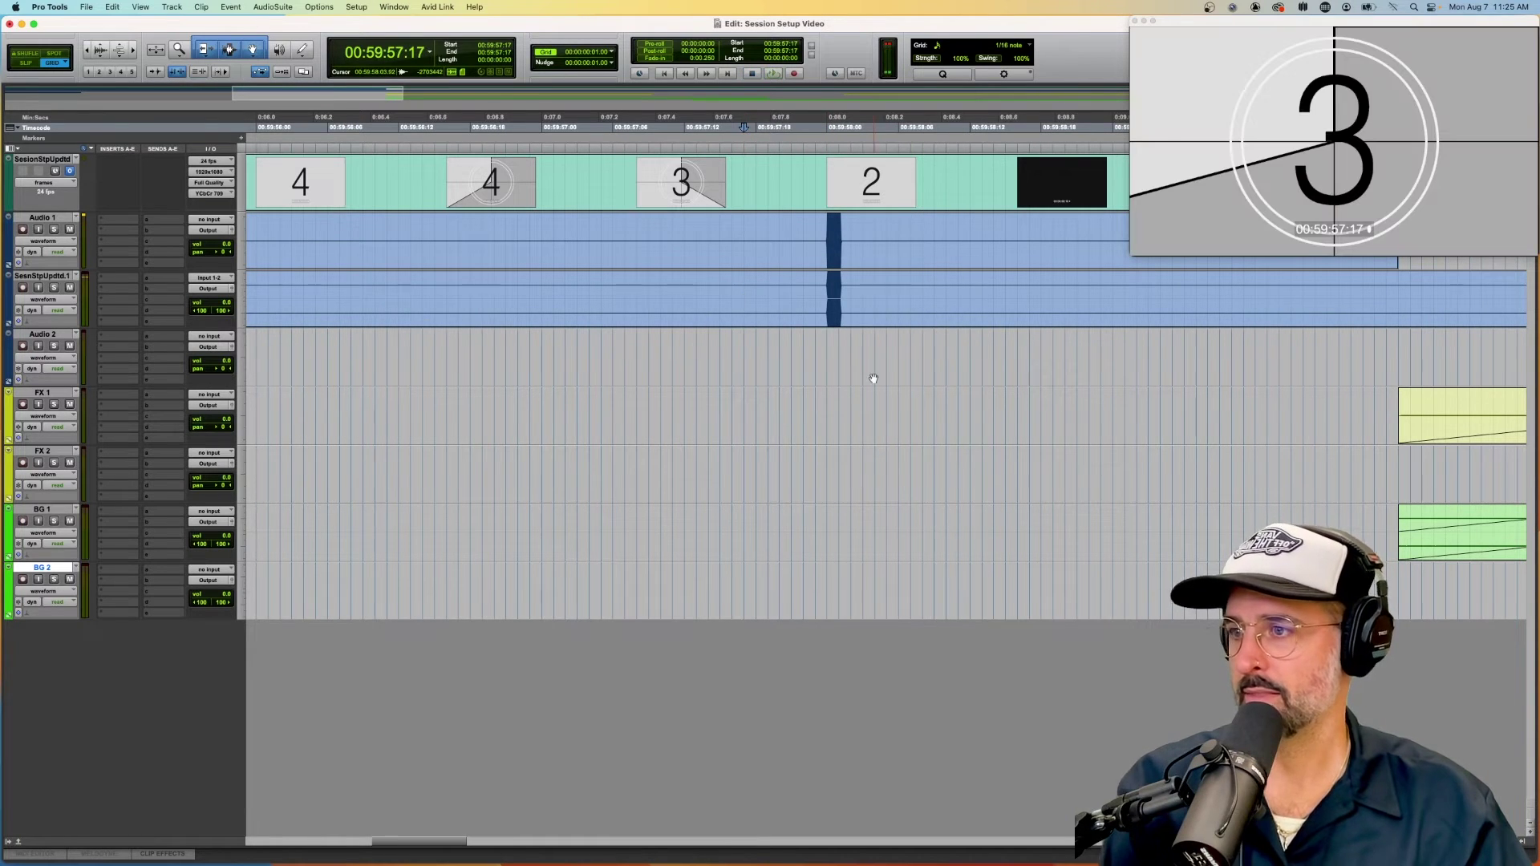
left_click(827, 342)
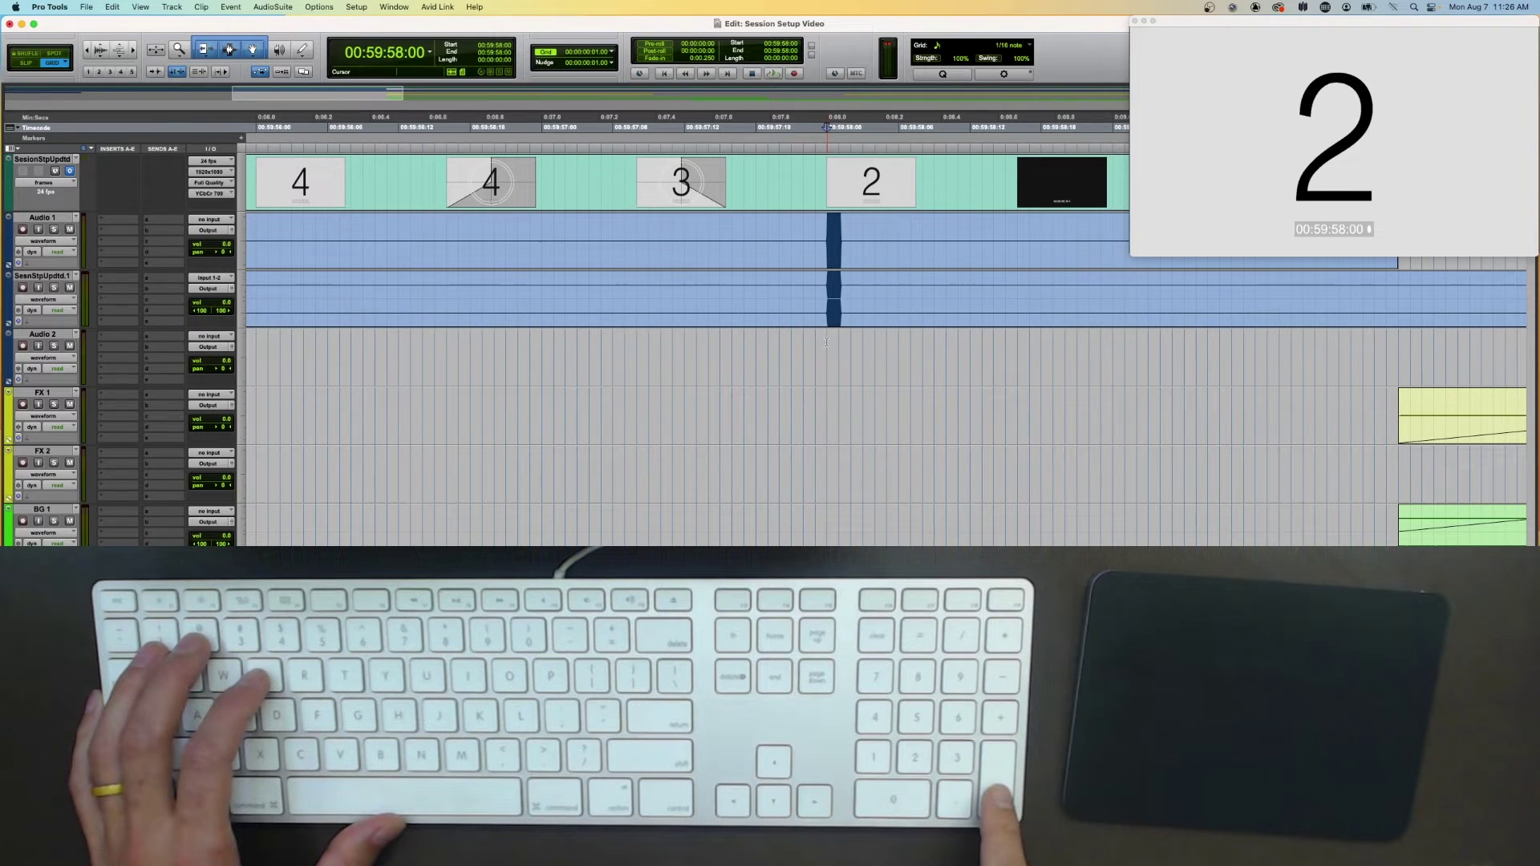
Step: Create a memory-location marker named '2 pop' at 00:59:58:00
key("KP_Enter")
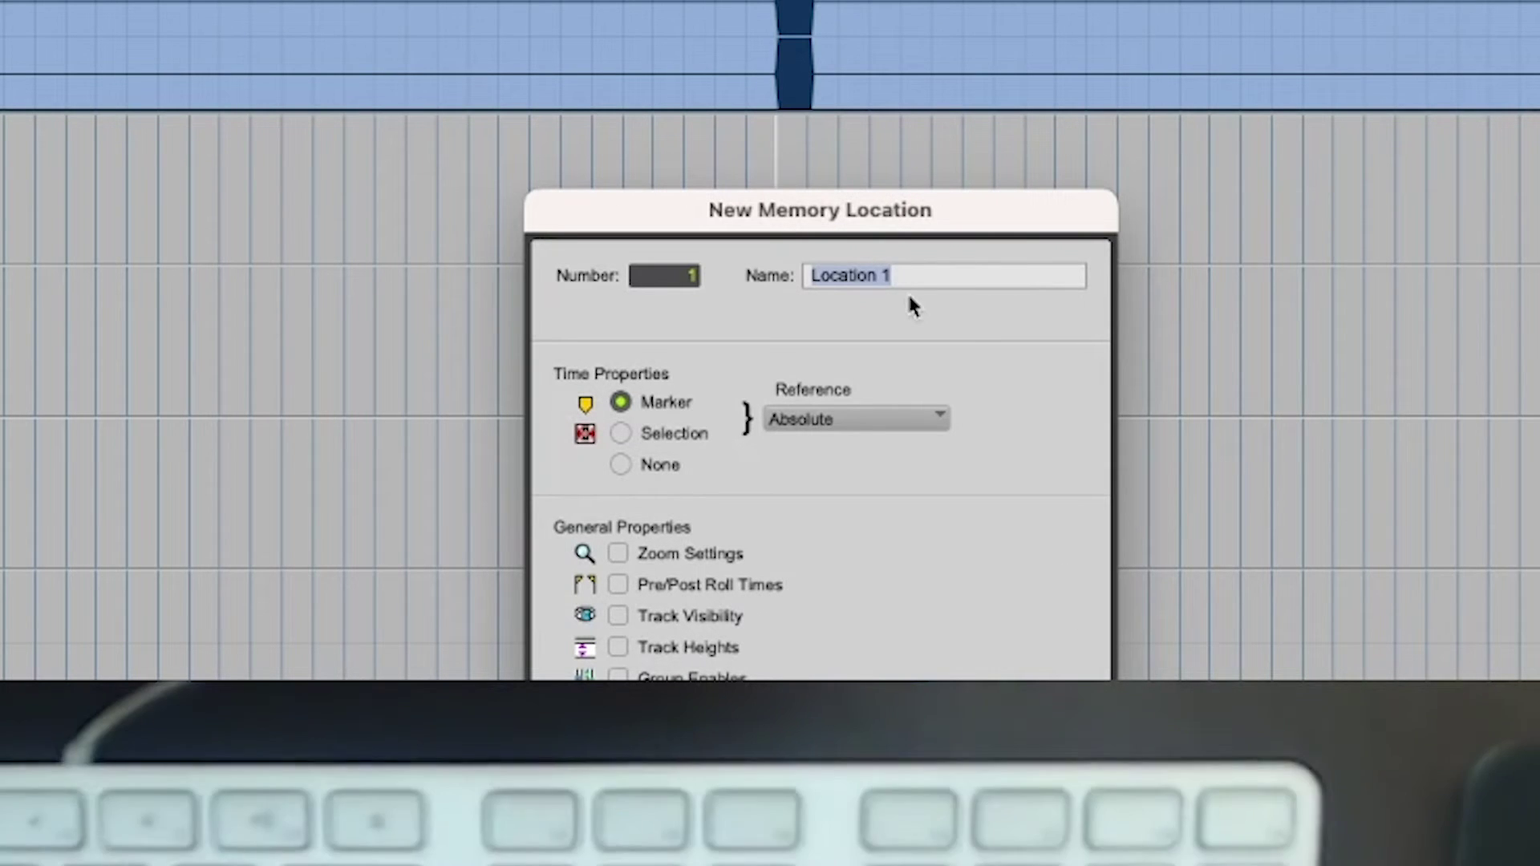
type("2pop")
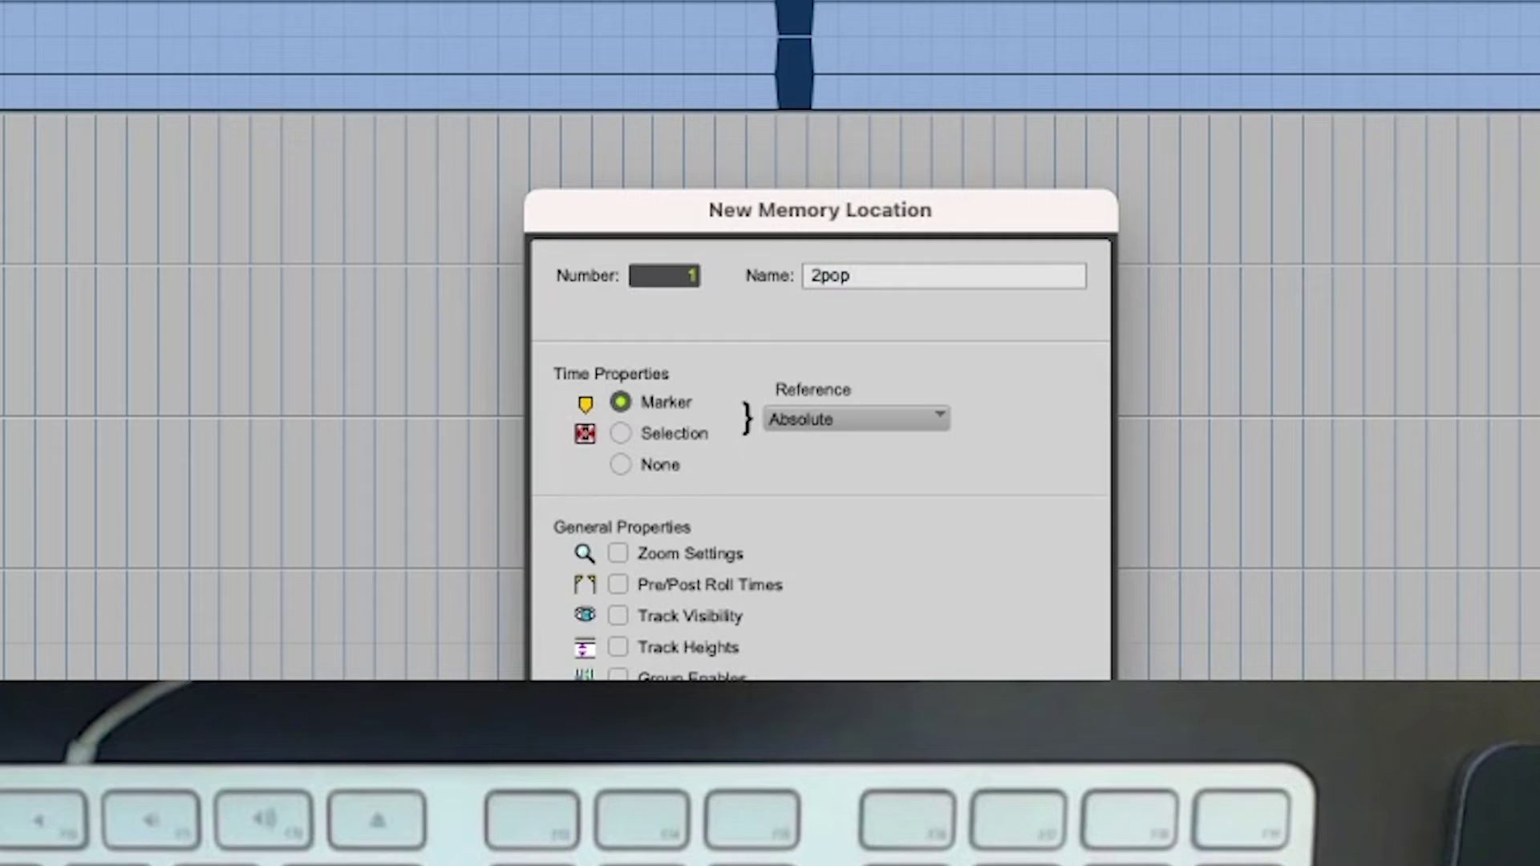
key("Left")
key("Left")
key("Left")
key("Right")
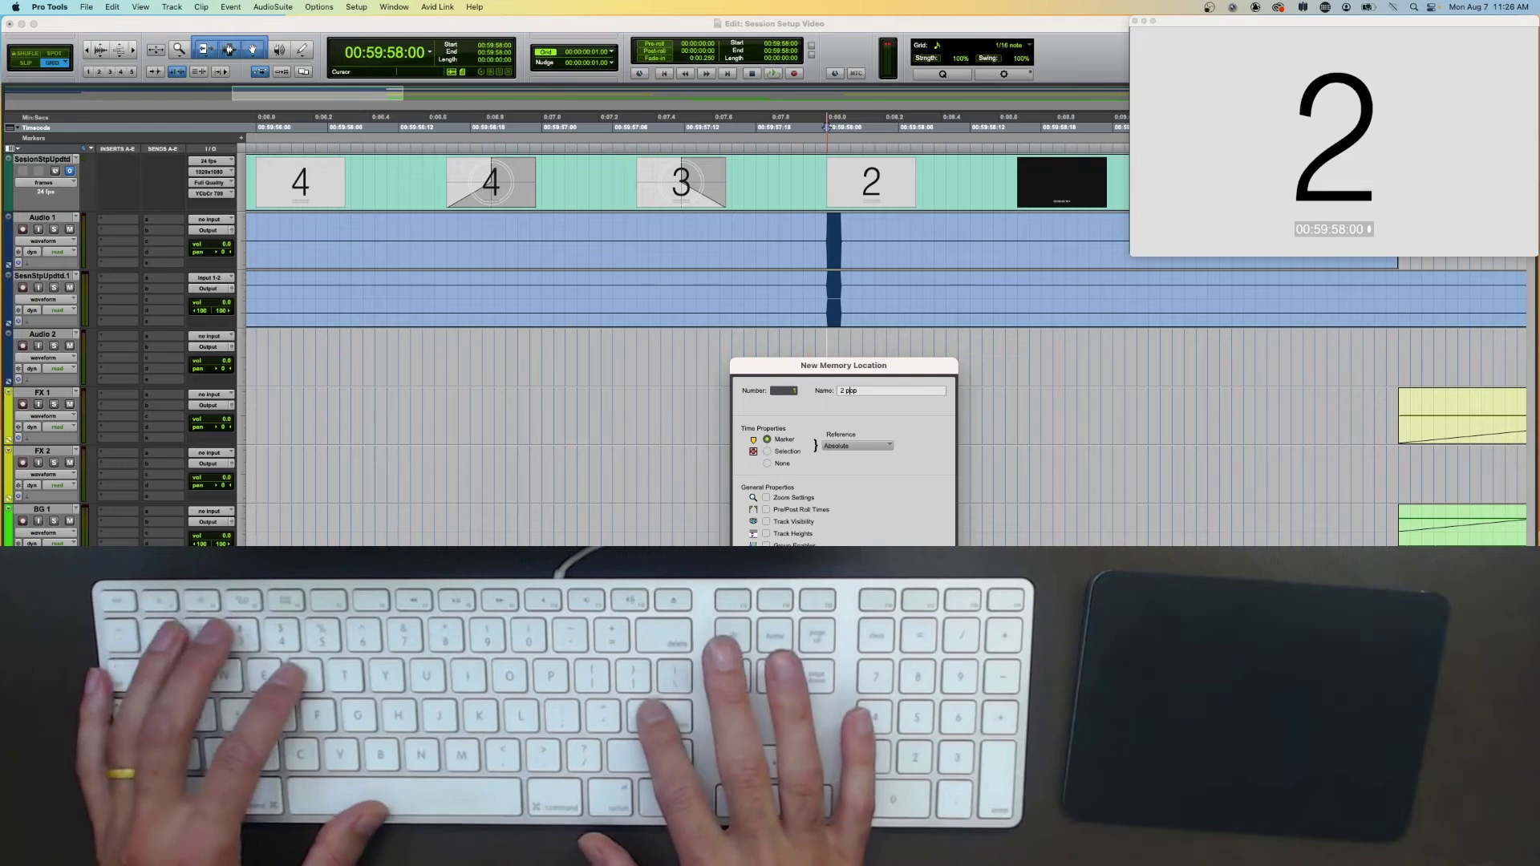
key("Return")
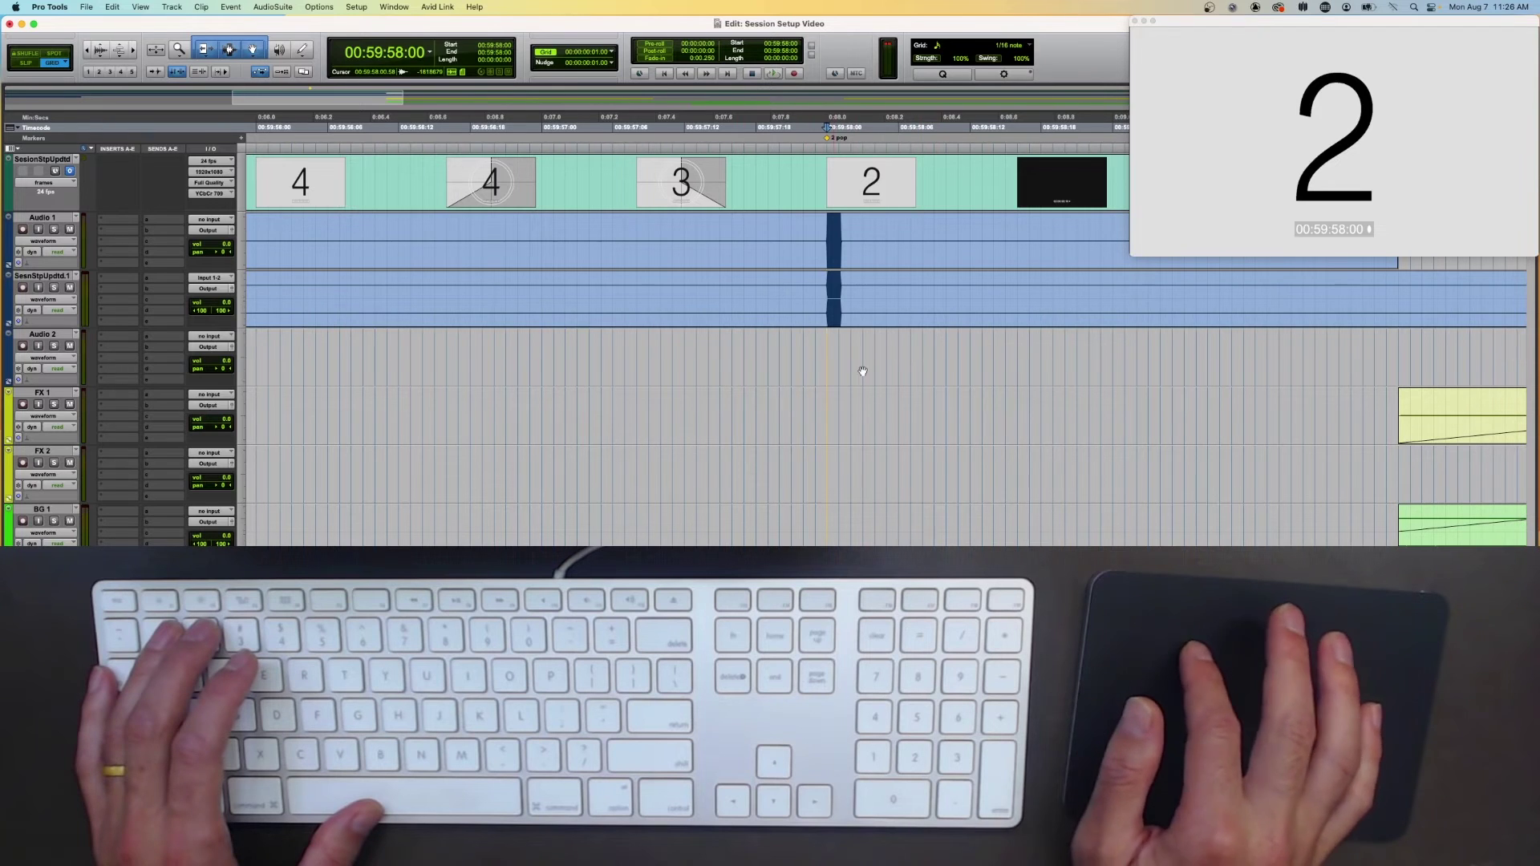
Step: Place the edit point in Audio 2 at 01:00:00:00, confirming the first beach picture frame after the countdown
scroll(862, 372, "right", 10)
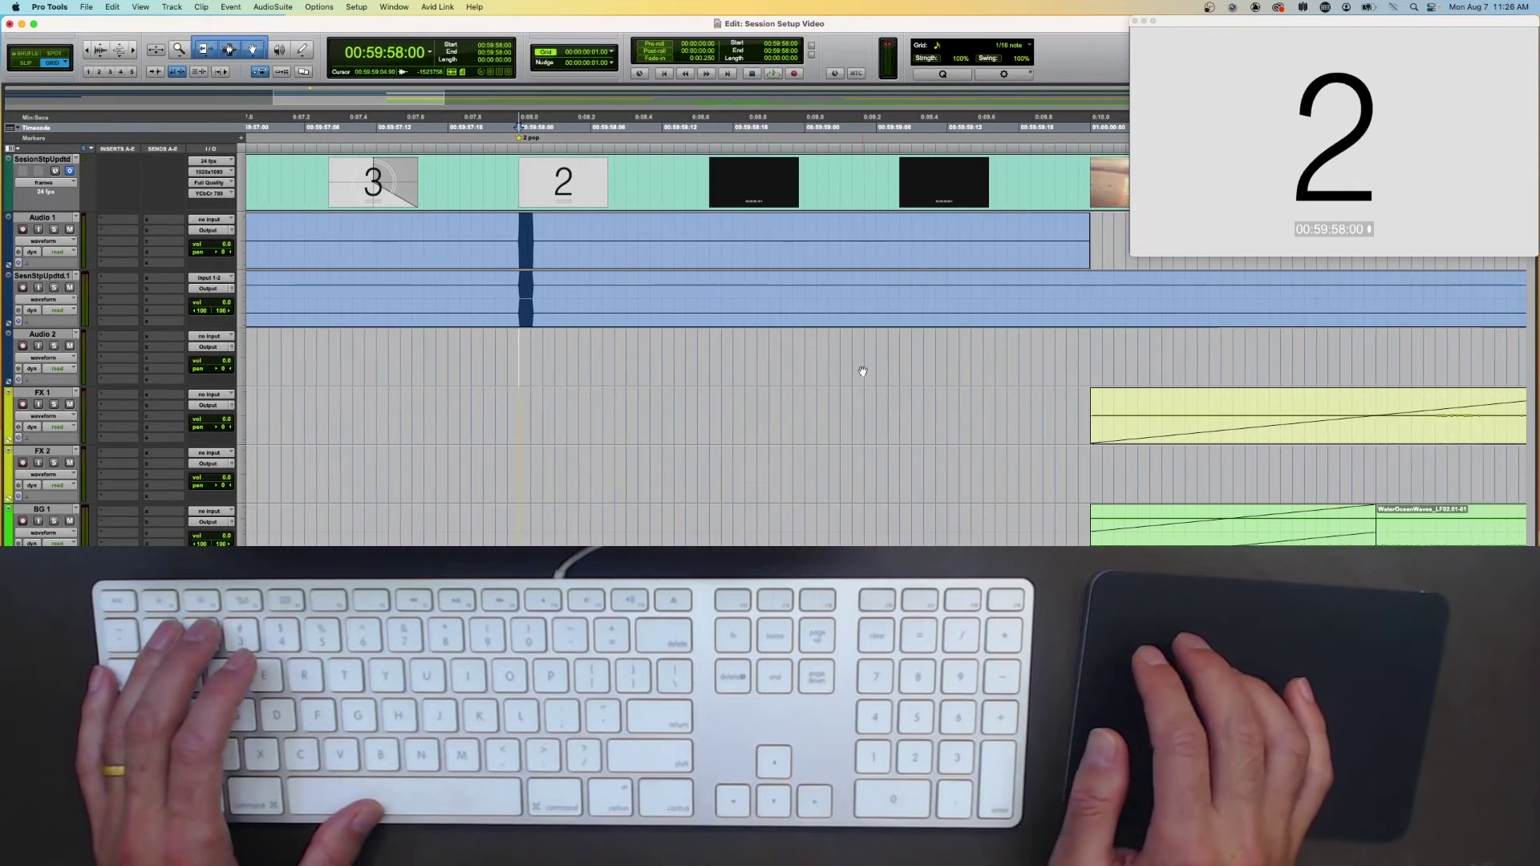
scroll(862, 371, "right", 7)
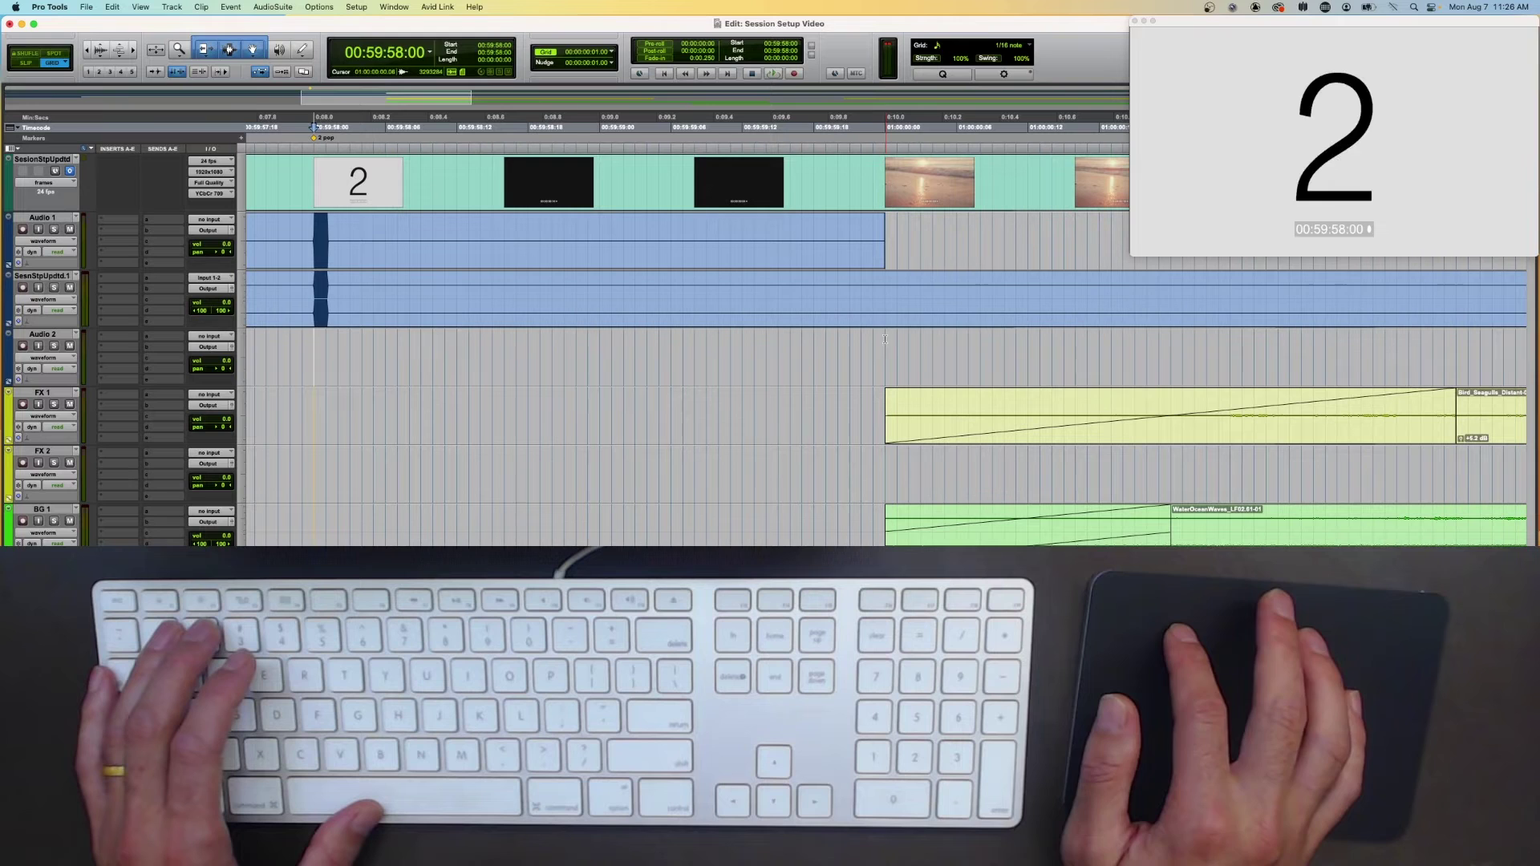
left_click(885, 338)
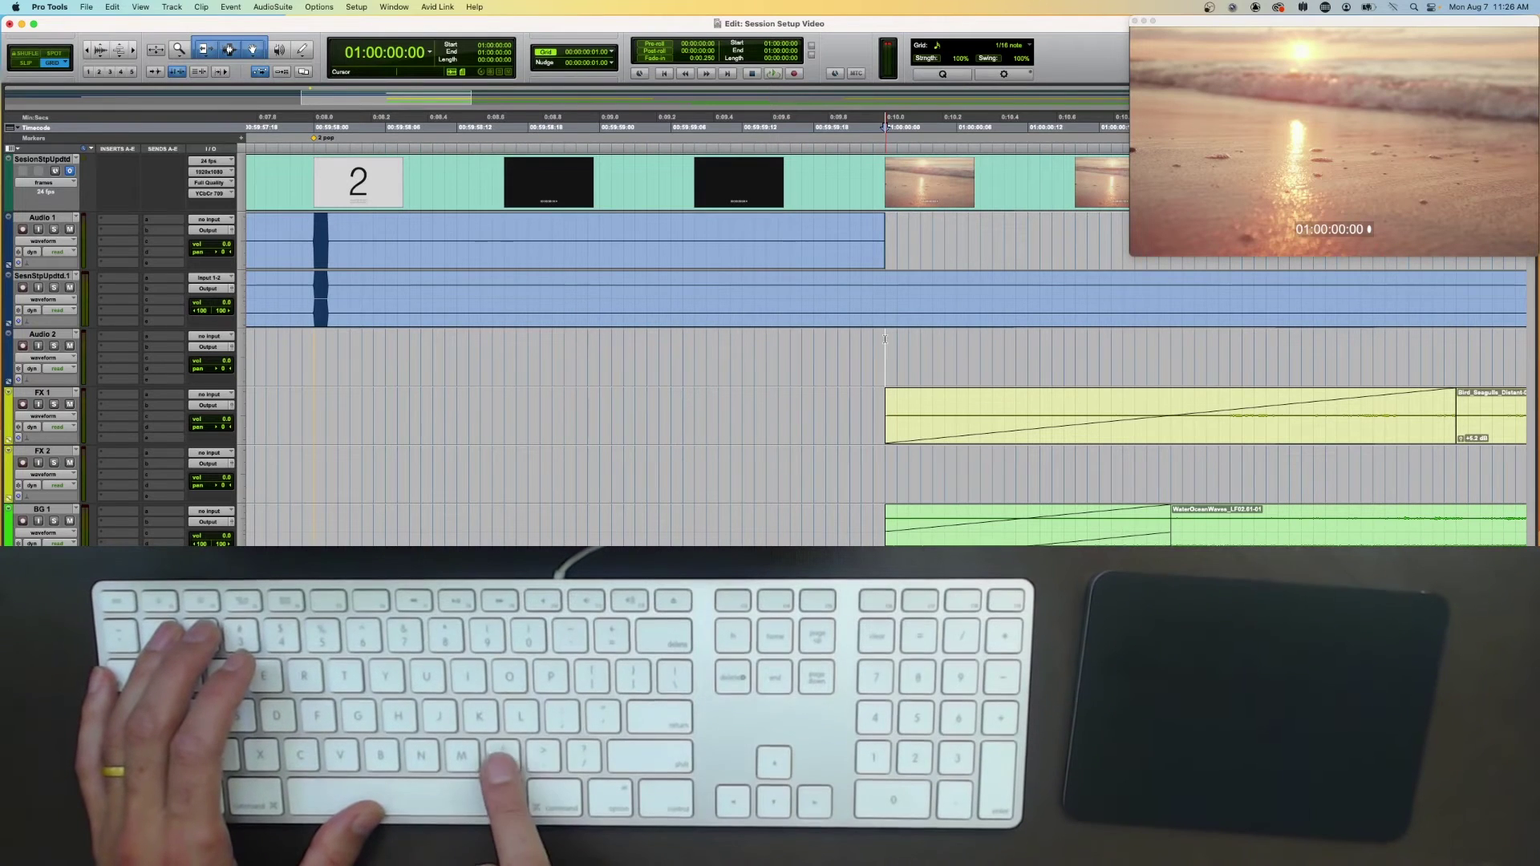
key("comma")
key("comma")
key("comma")
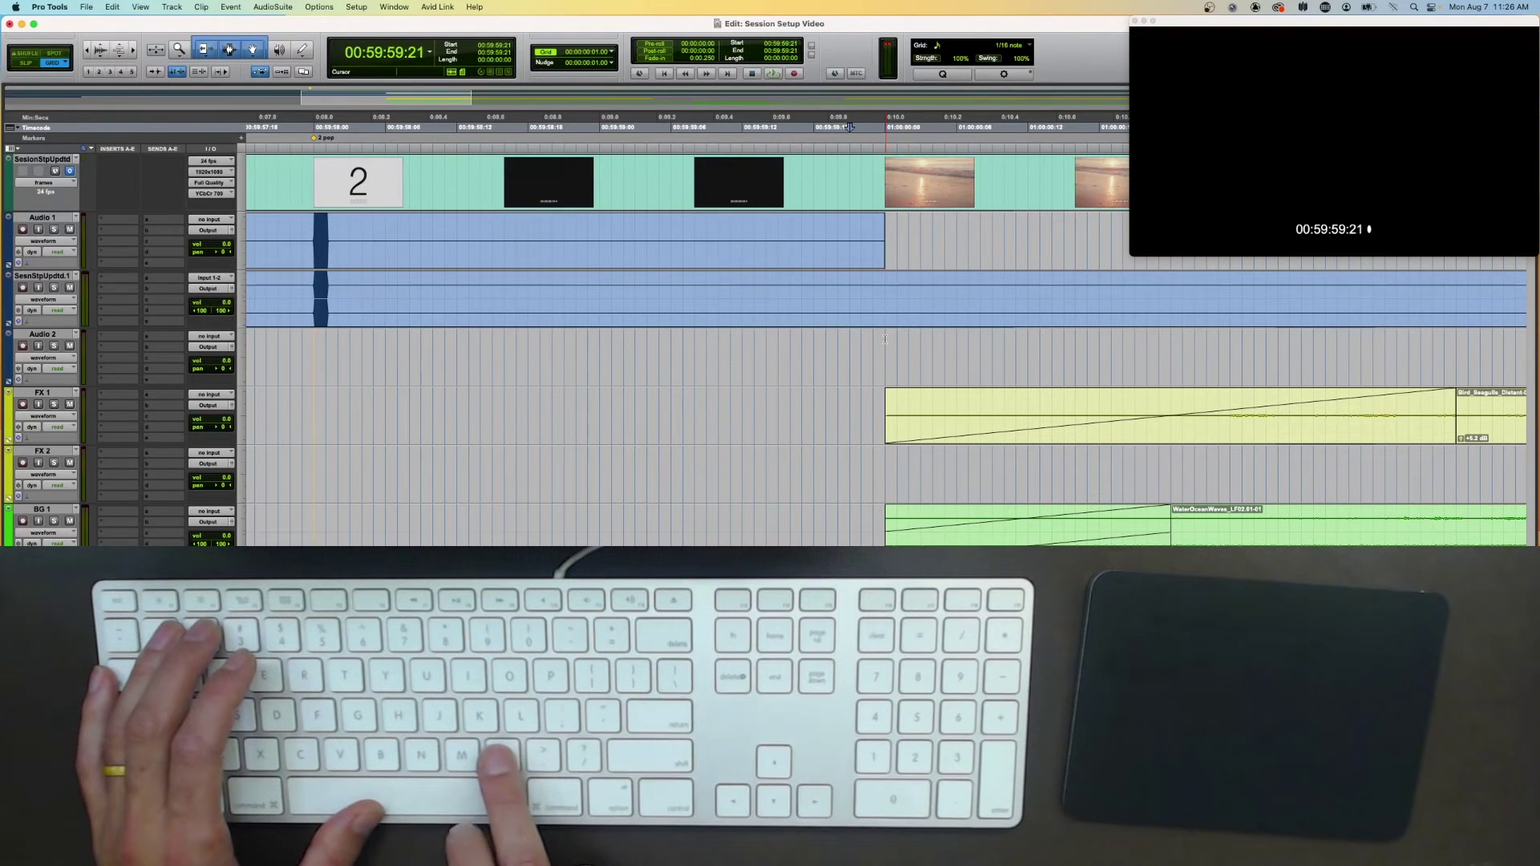
key("comma")
key("comma")
key("comma")
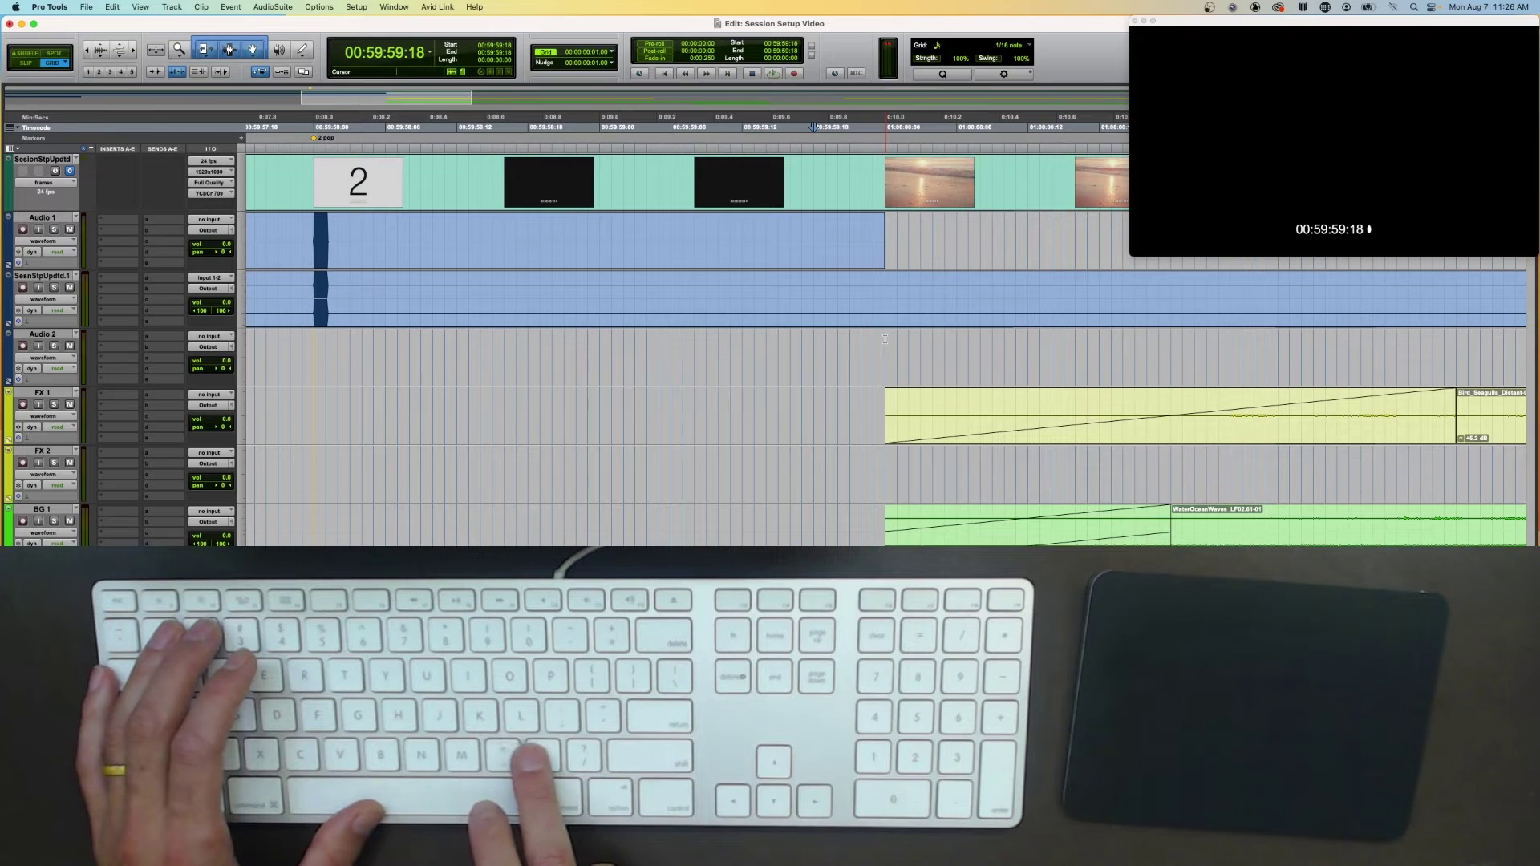
key("period")
key("period")
key("period")
key("period")
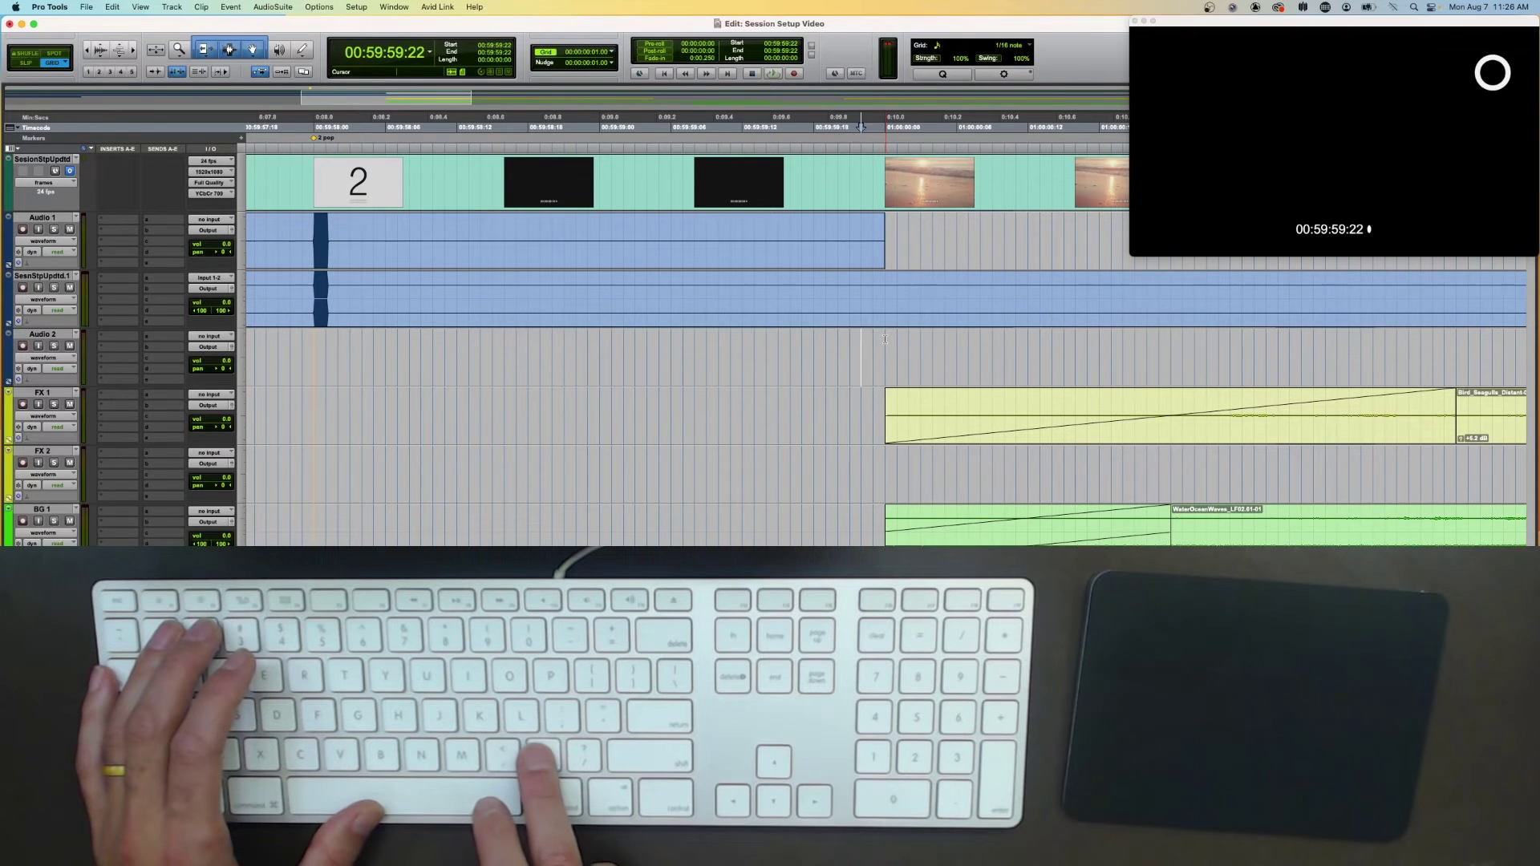
key("period")
key("period")
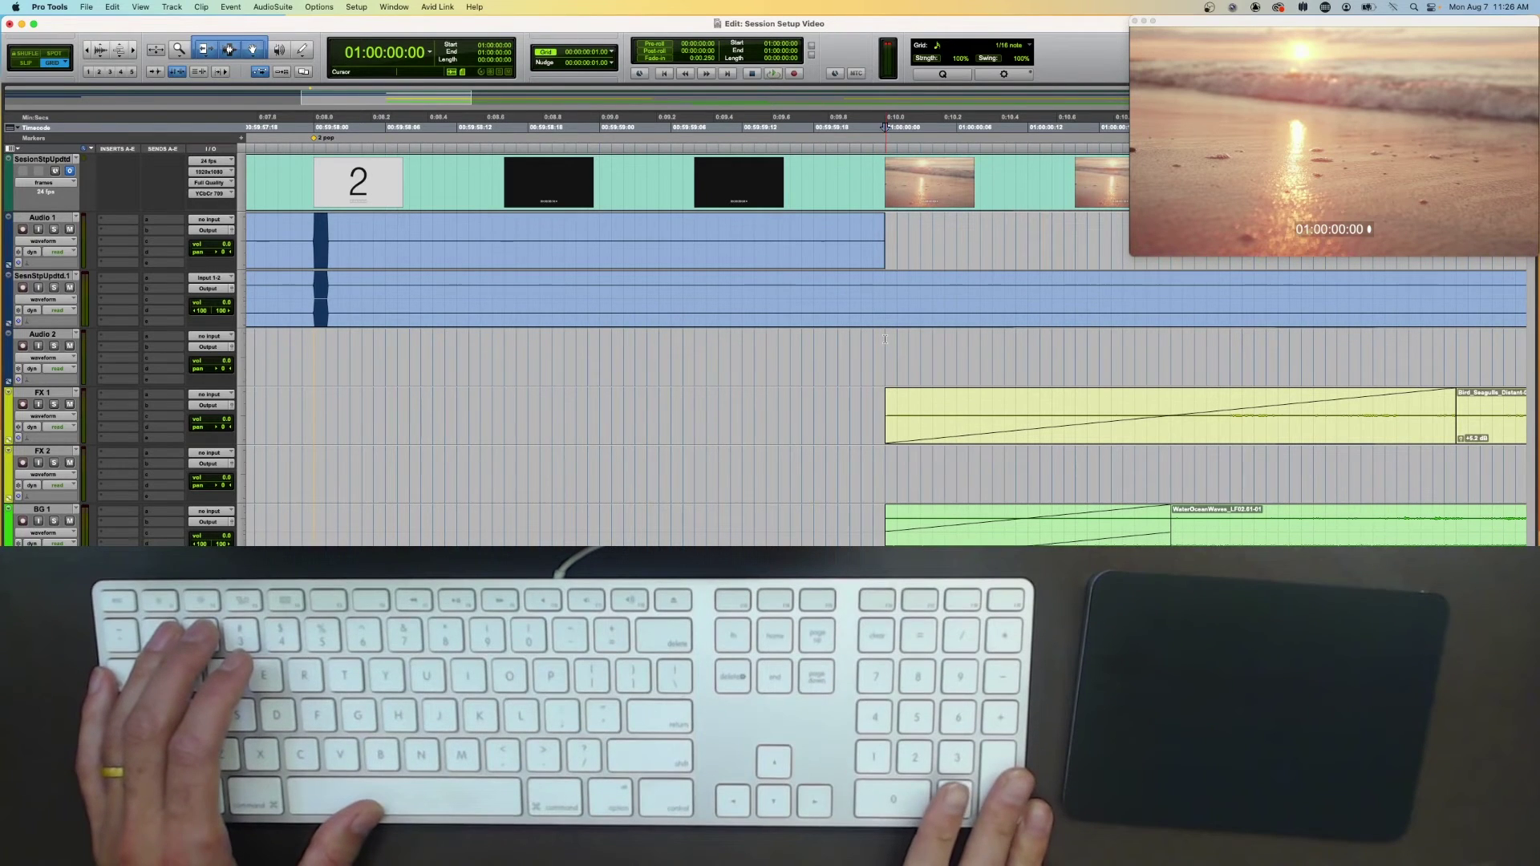
Step: Create a memory-location marker named 'FFoP' at the 01:00:00:00 edit point
key("KP_Enter")
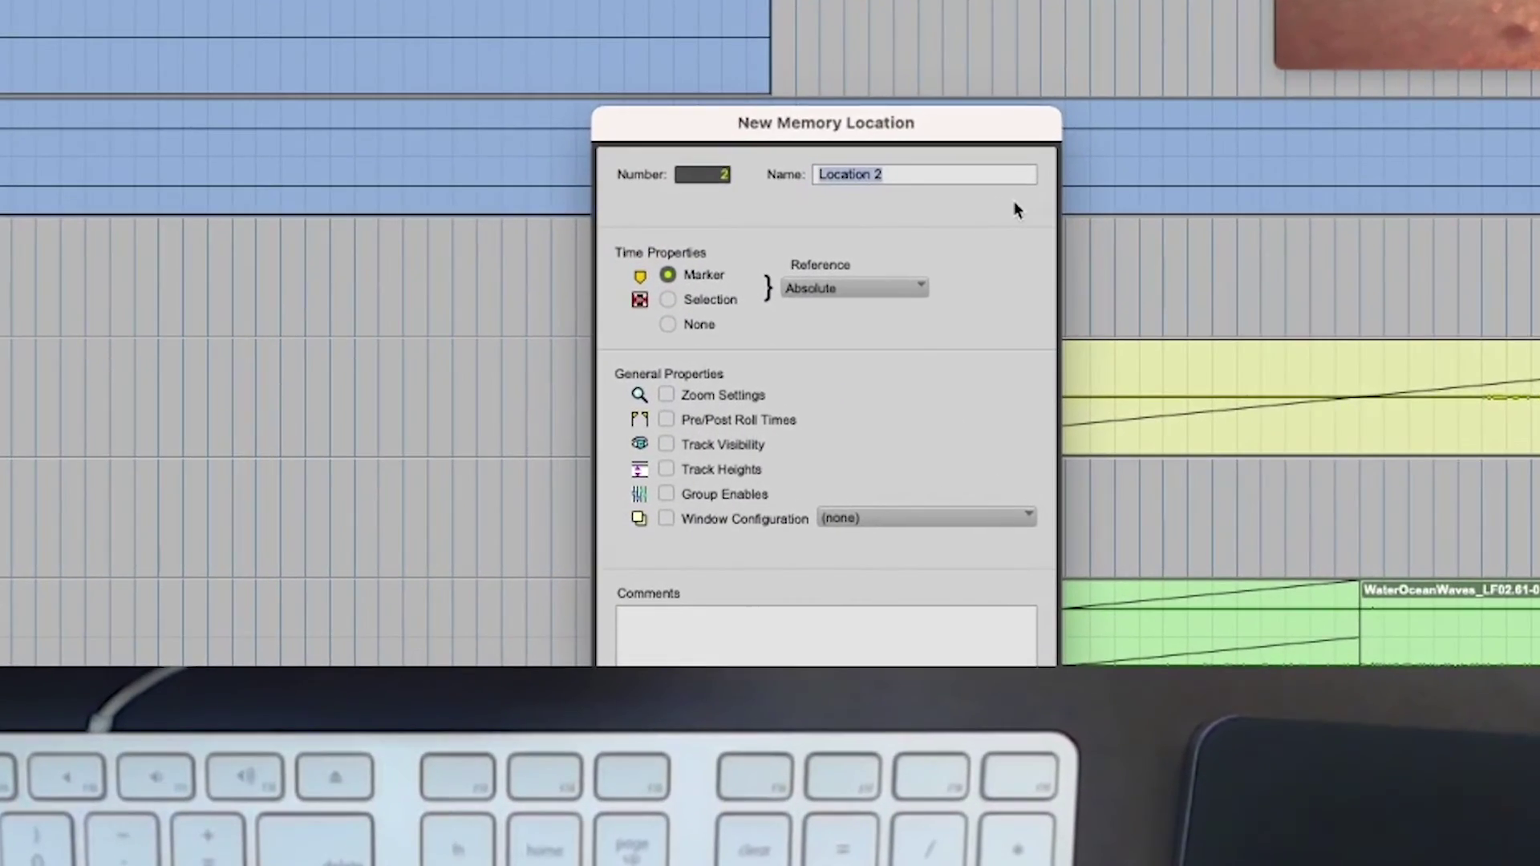
type("FFoP")
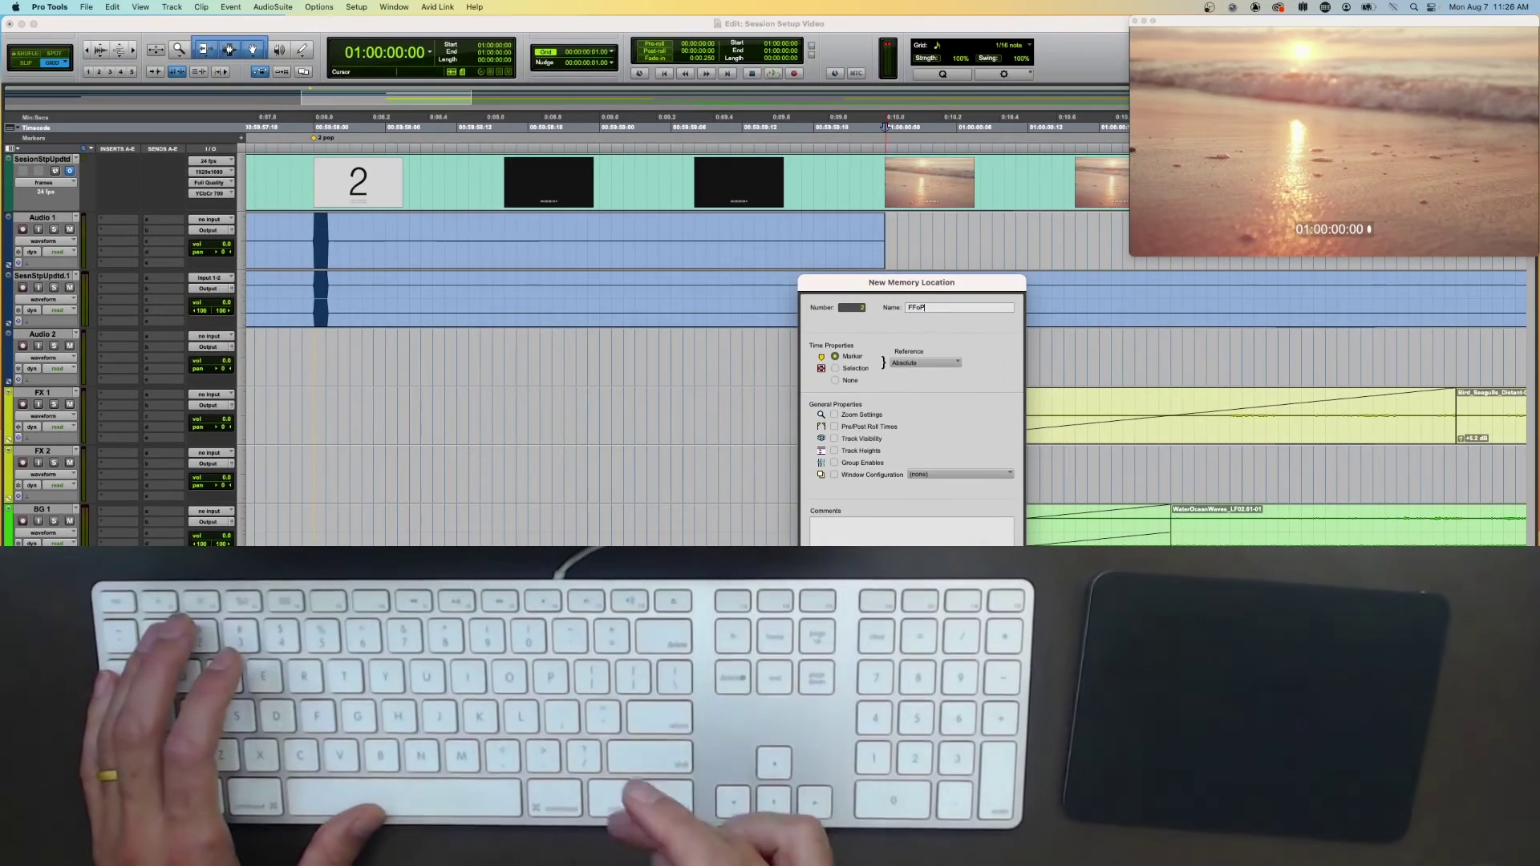
key("Return")
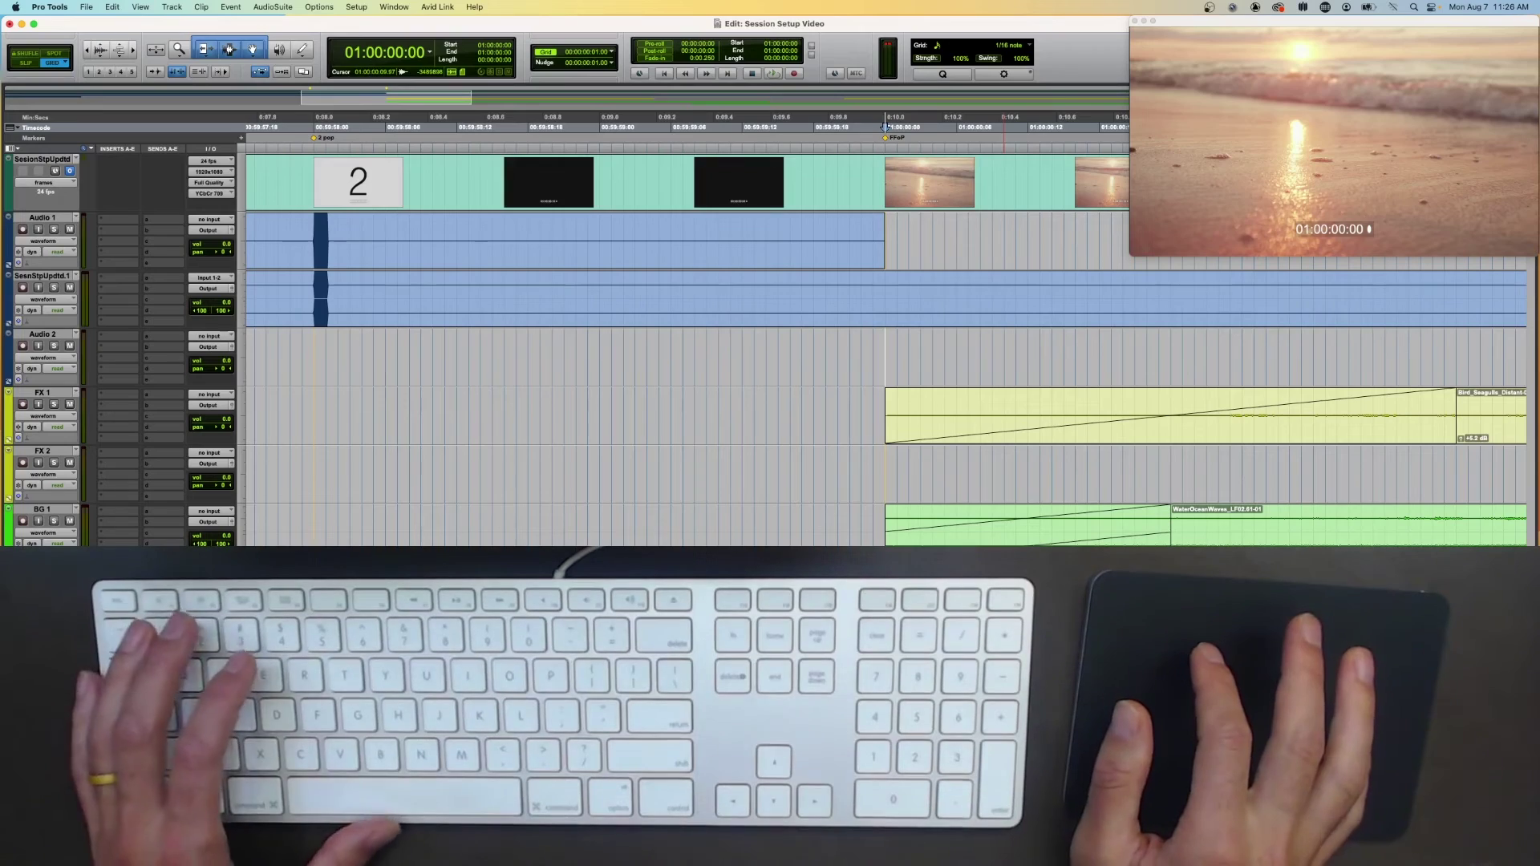